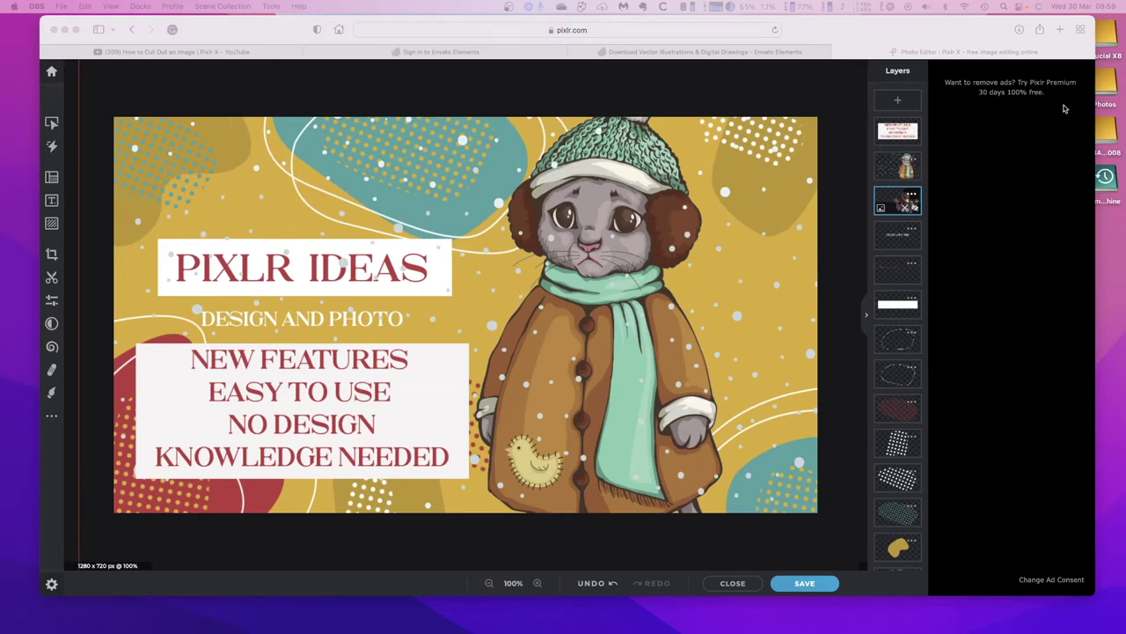
- Return to the Pixlr X home page, where 'craft ideas for children' is listed among the latest projects
left_click(53, 75)
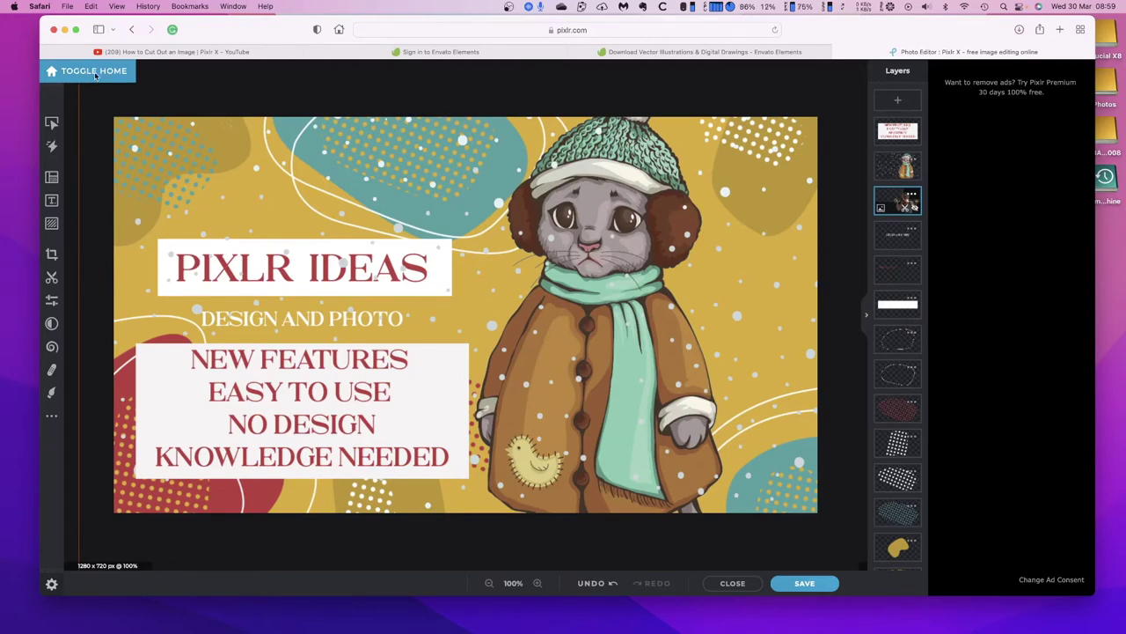
left_click(95, 75)
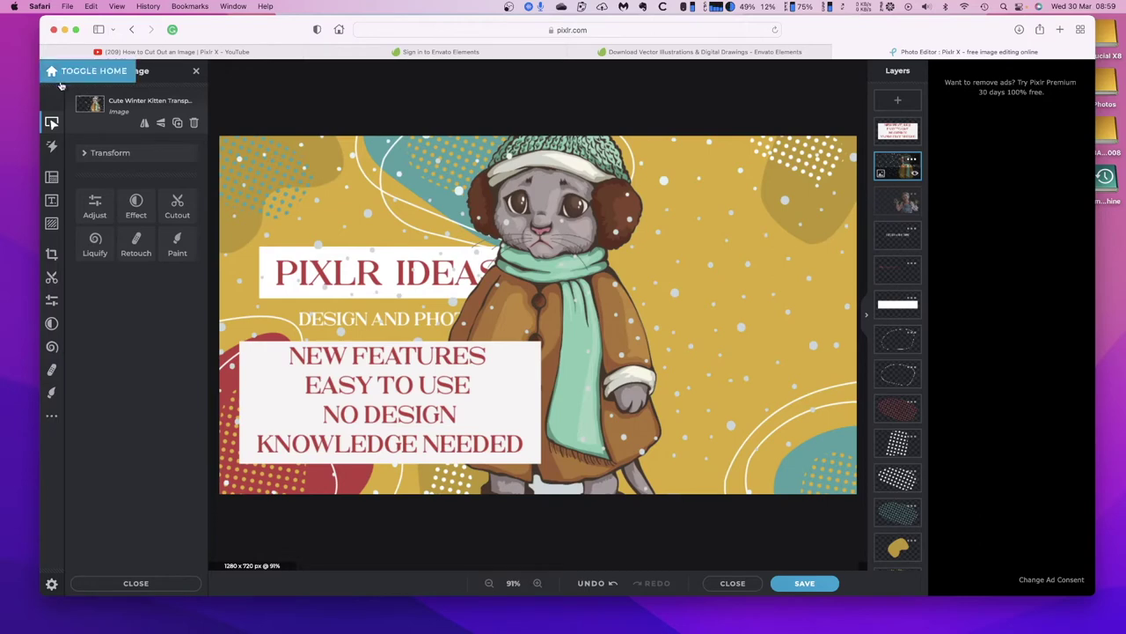
left_click(52, 74)
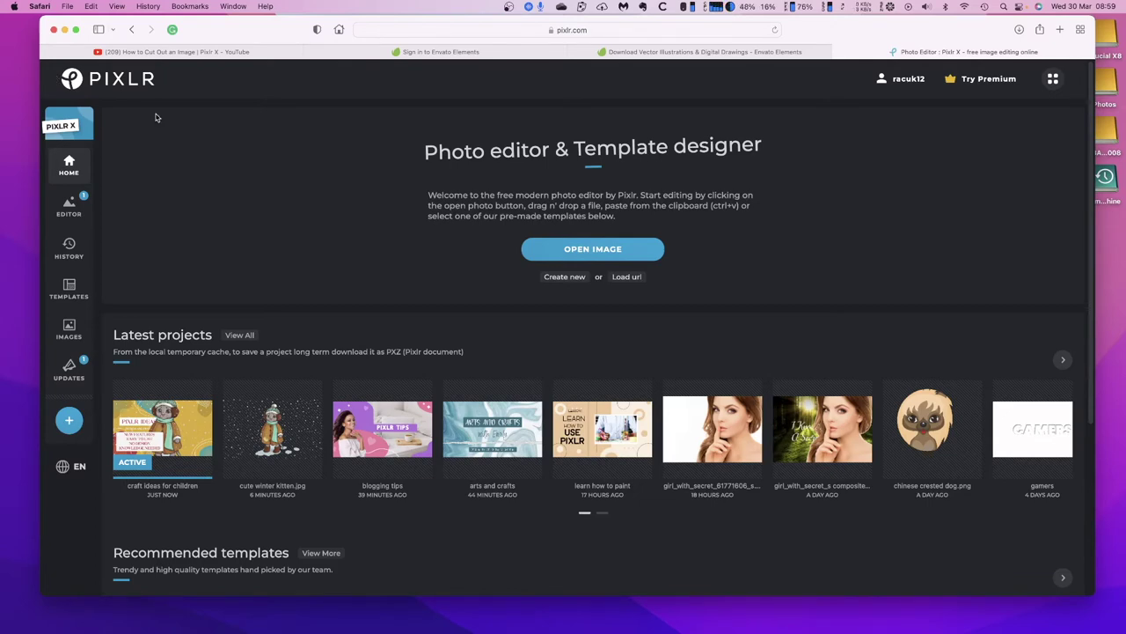
scroll(267, 173, "down", 4)
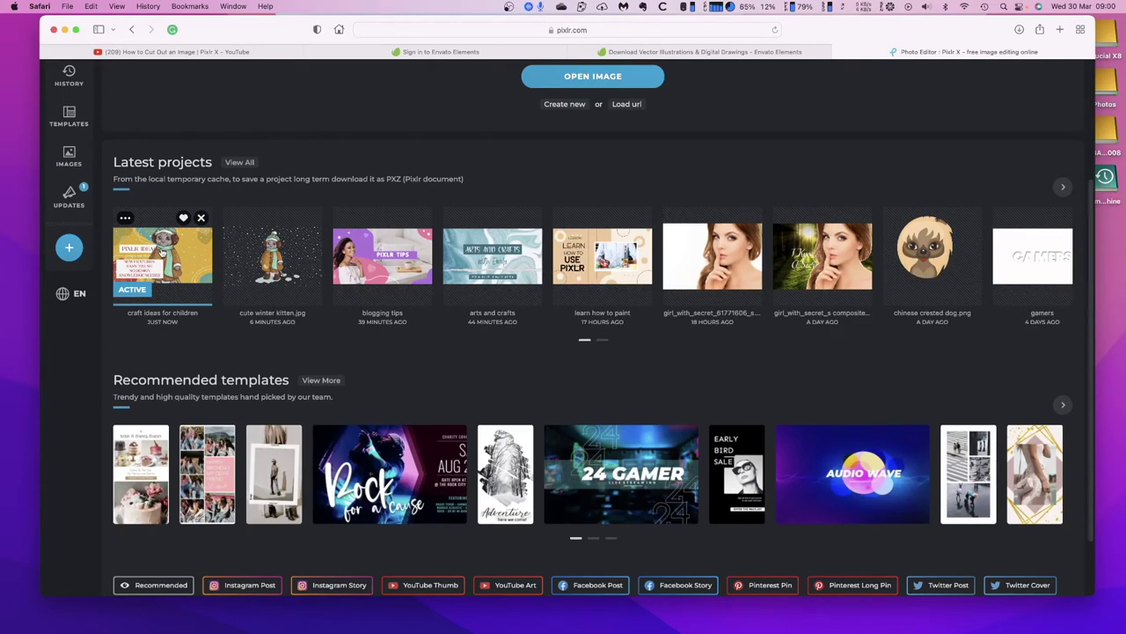
scroll(162, 253, "down", 1)
scroll(162, 253, "down", 2)
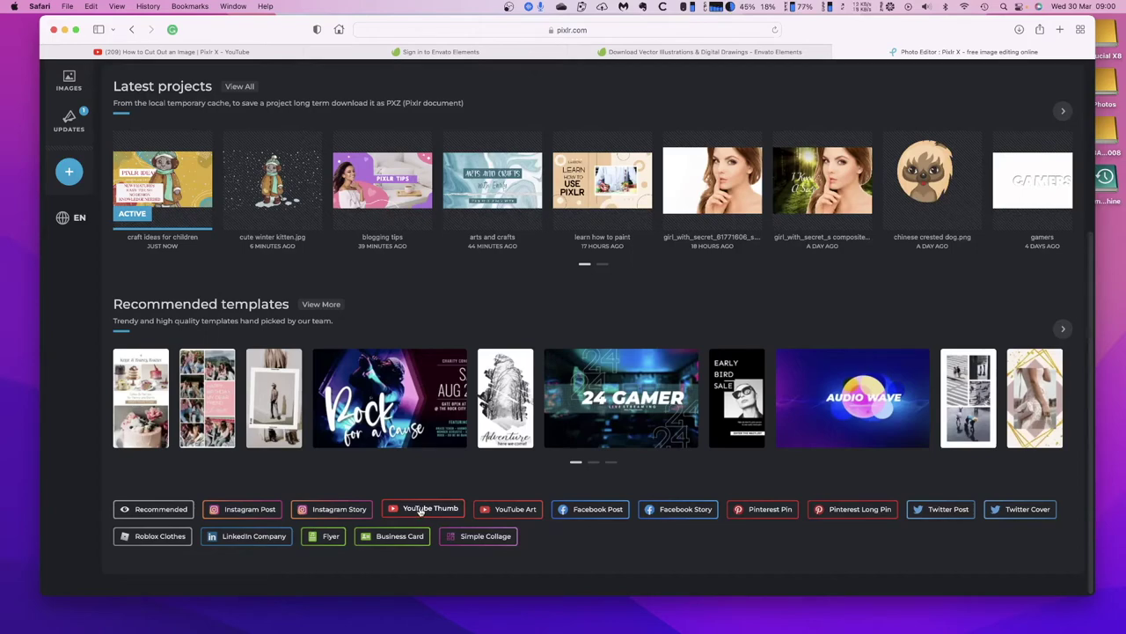
- Browse the YouTube Thumb templates, scrolling down through the gallery
left_click(420, 508)
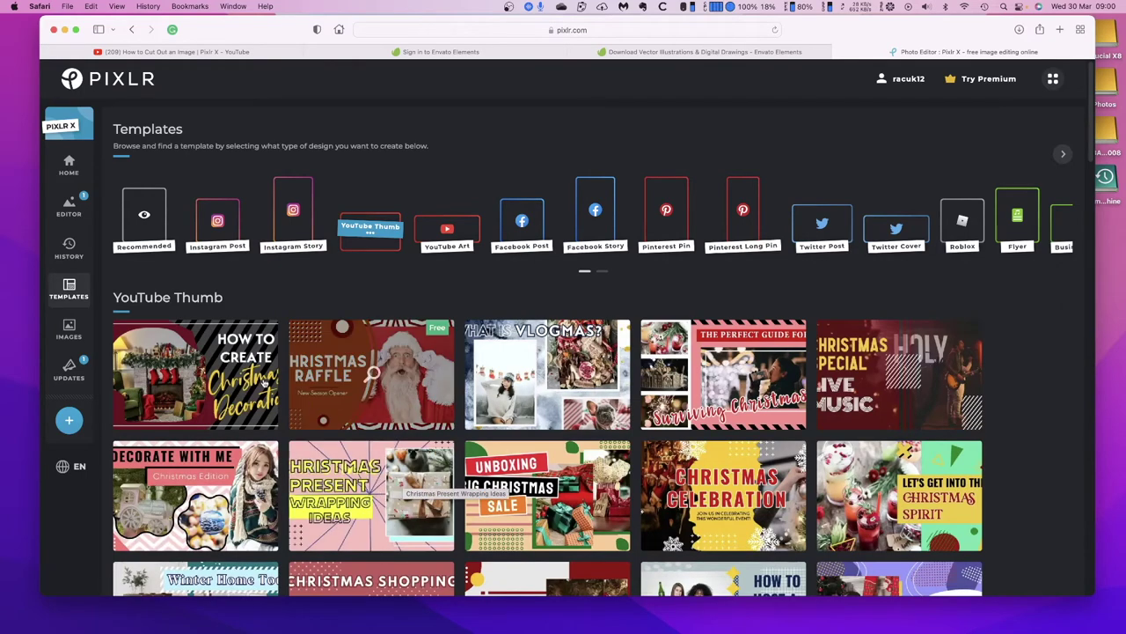
scroll(759, 420, "down", 1)
scroll(759, 420, "down", 3)
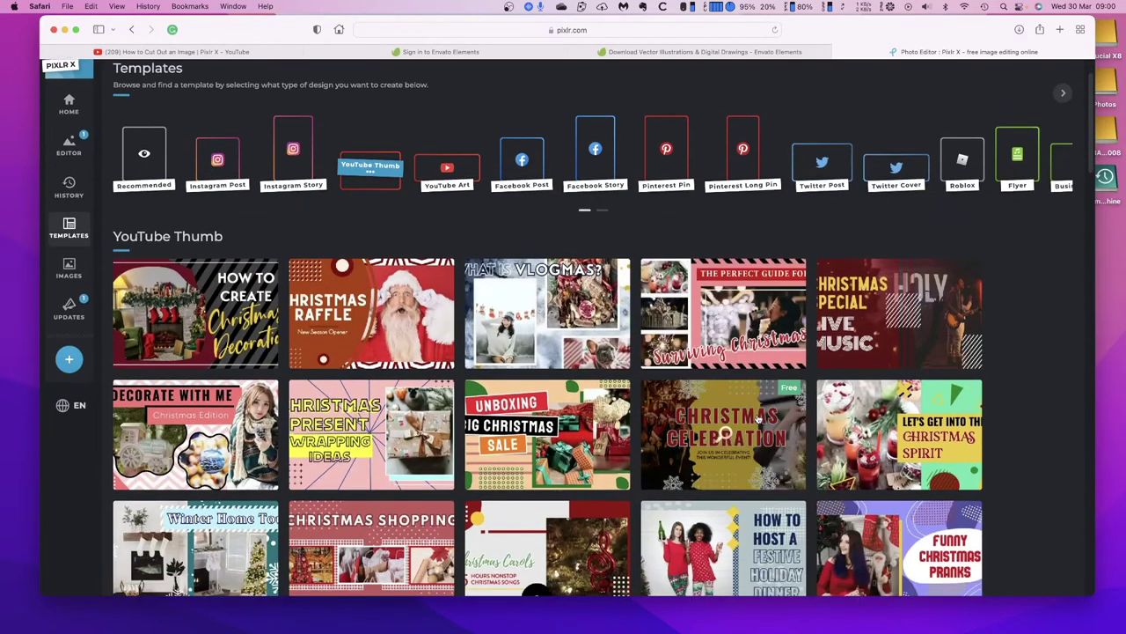
scroll(783, 388, "up", 1)
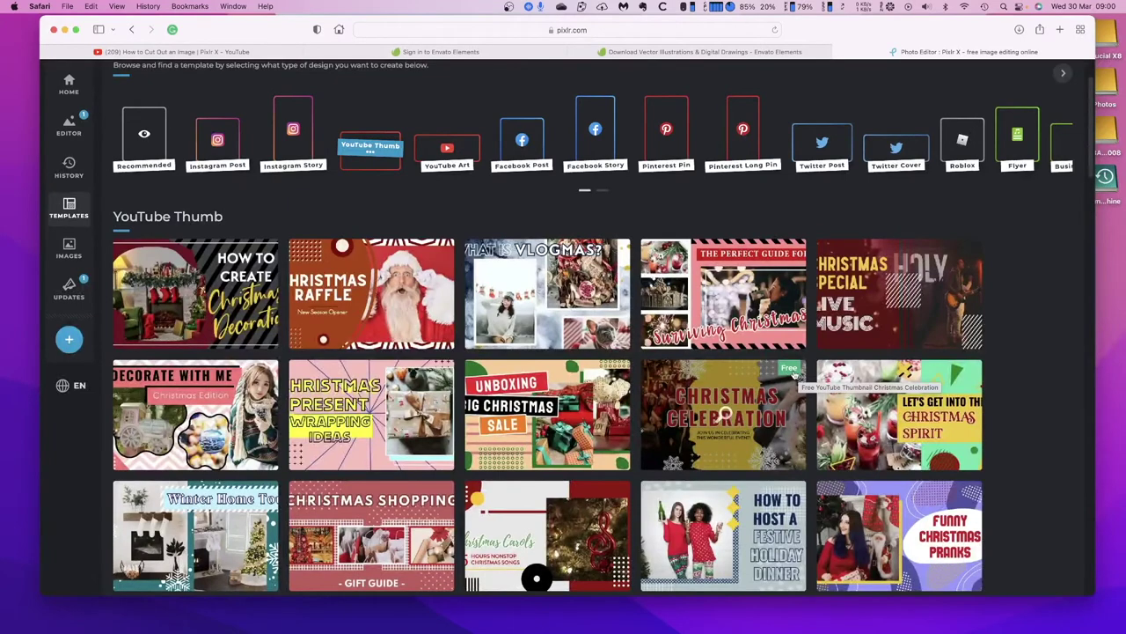
scroll(757, 392, "down", 4)
scroll(720, 412, "down", 7)
scroll(720, 411, "down", 5)
scroll(719, 413, "down", 7)
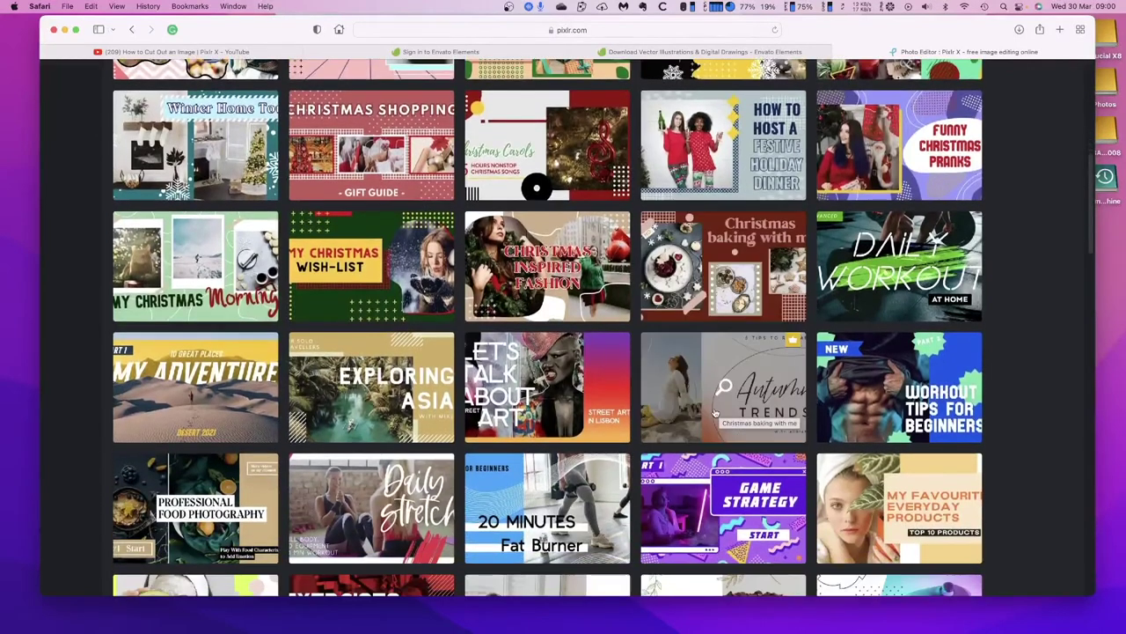
scroll(717, 413, "down", 11)
scroll(717, 414, "down", 5)
scroll(717, 414, "down", 3)
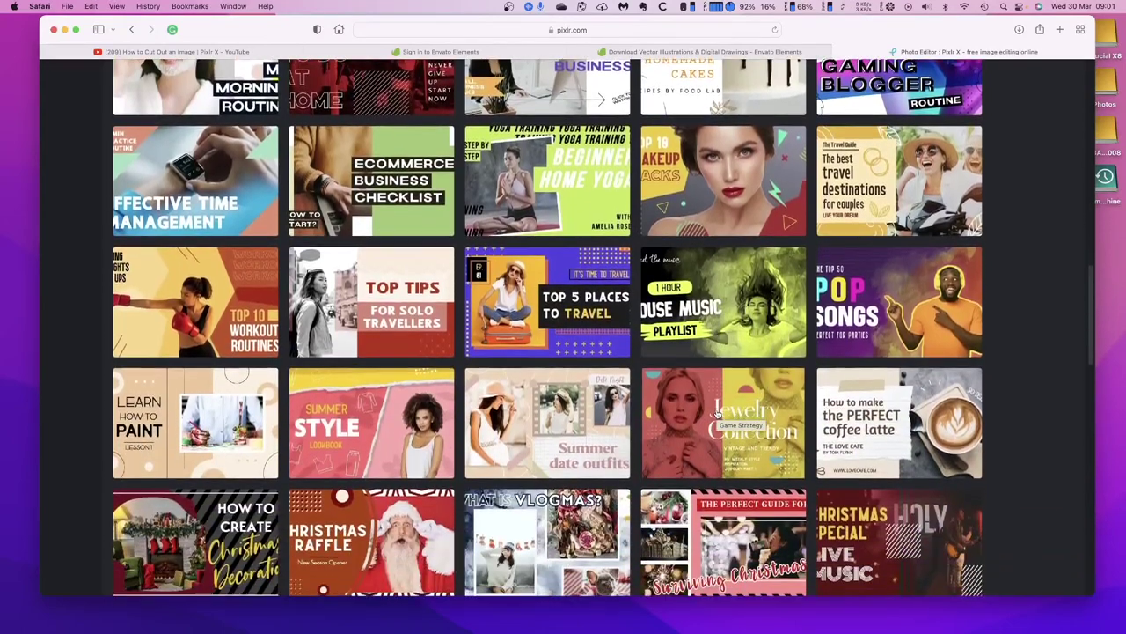
scroll(717, 414, "down", 6)
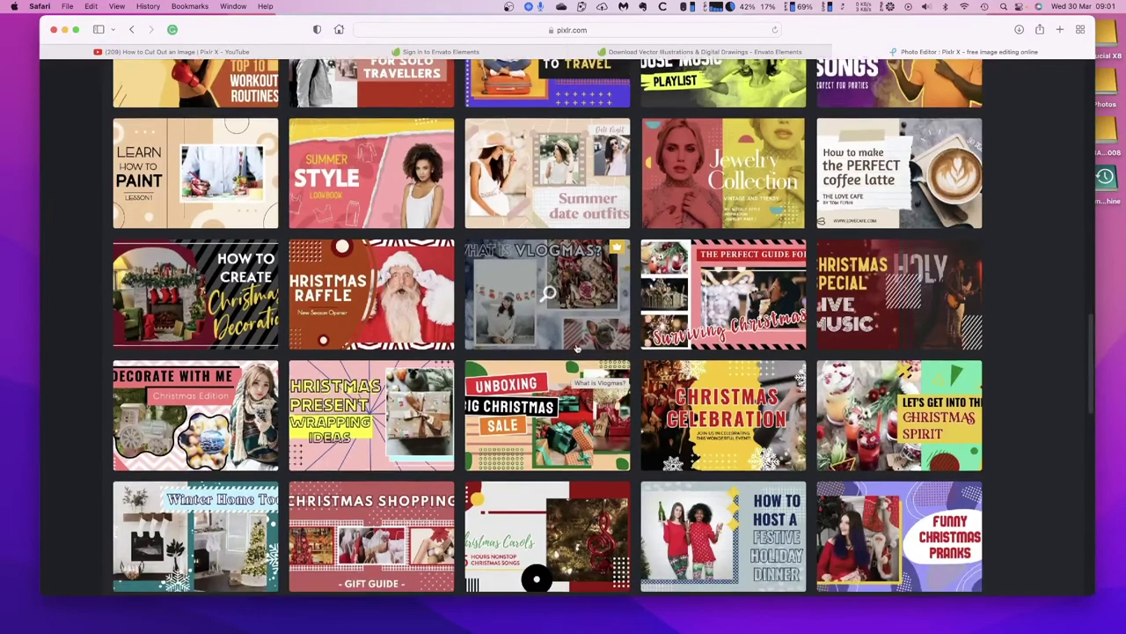
scroll(576, 348, "down", 2)
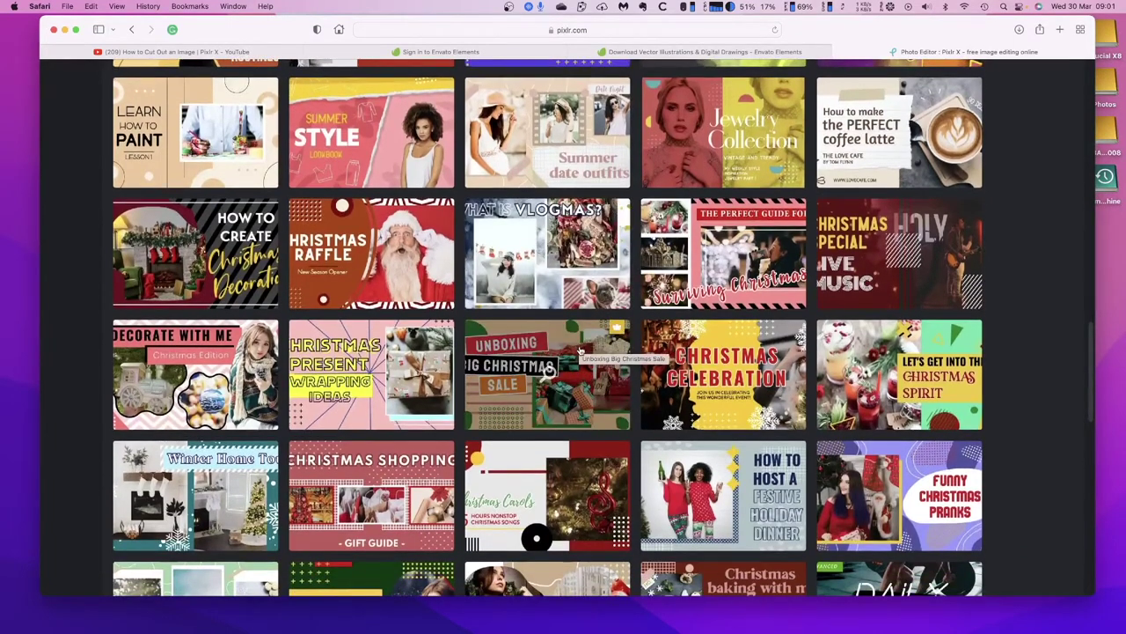
scroll(579, 350, "down", 2)
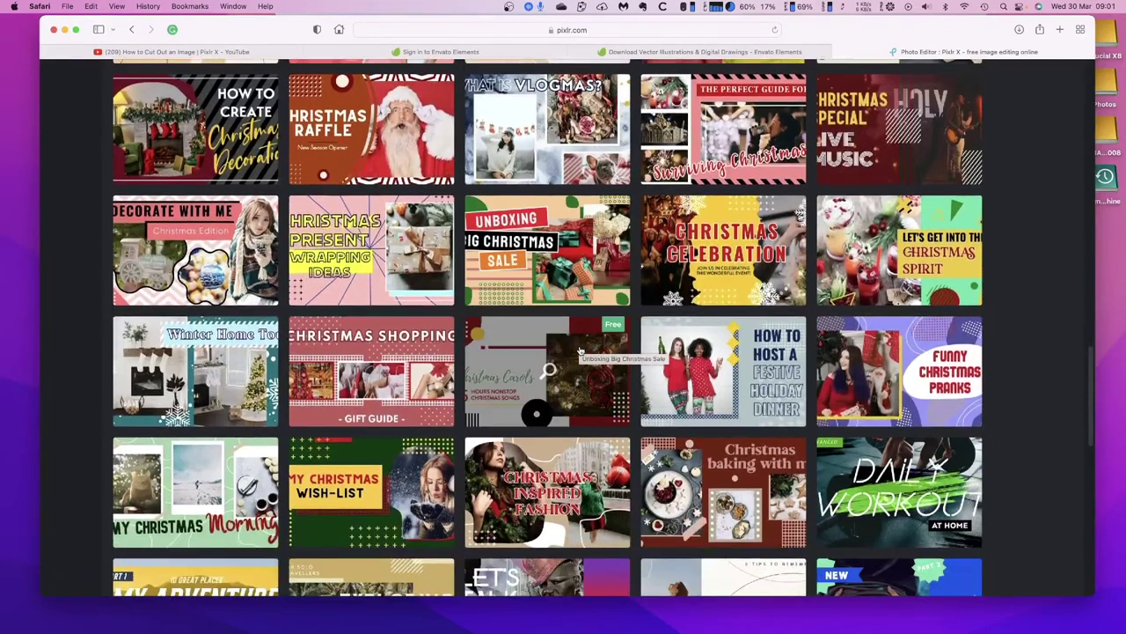
scroll(580, 350, "down", 5)
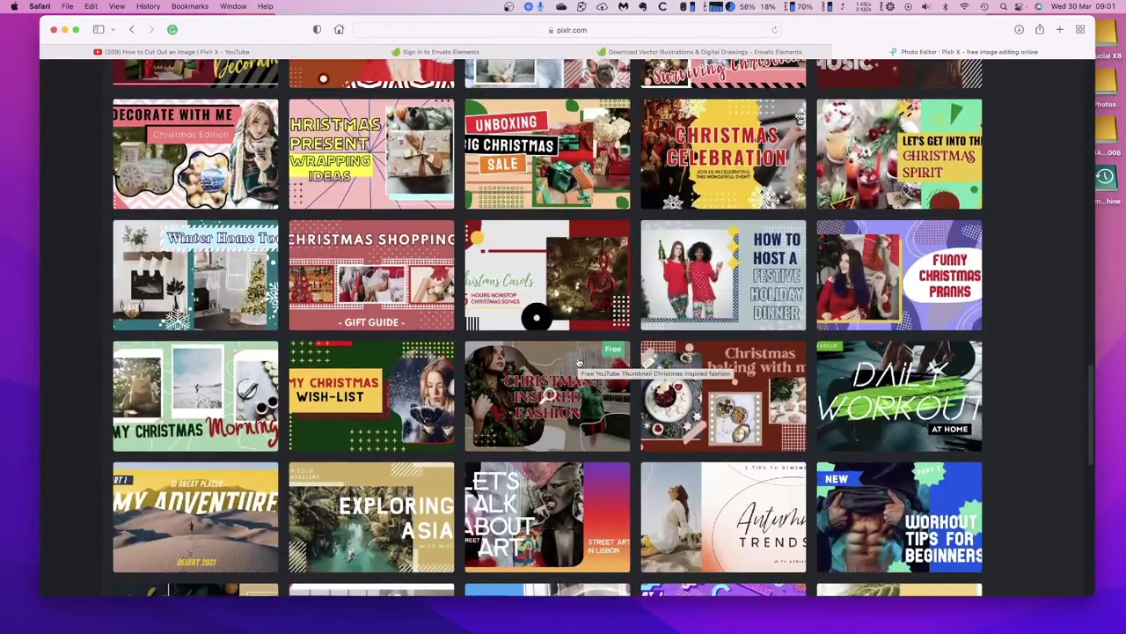
scroll(709, 401, "down", 4)
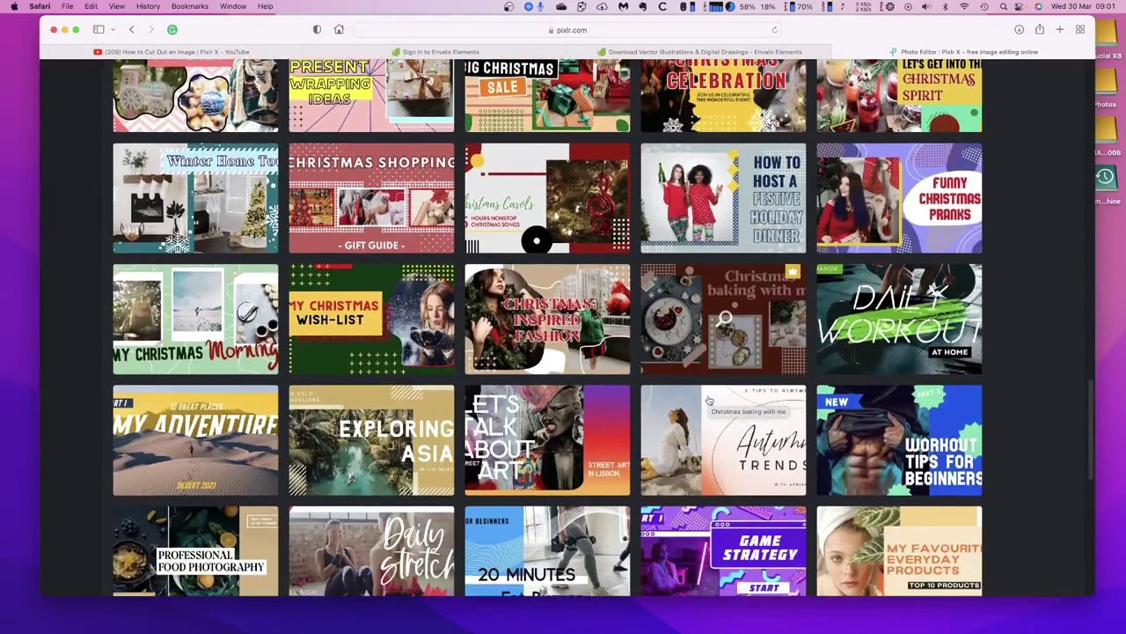
scroll(709, 401, "down", 12)
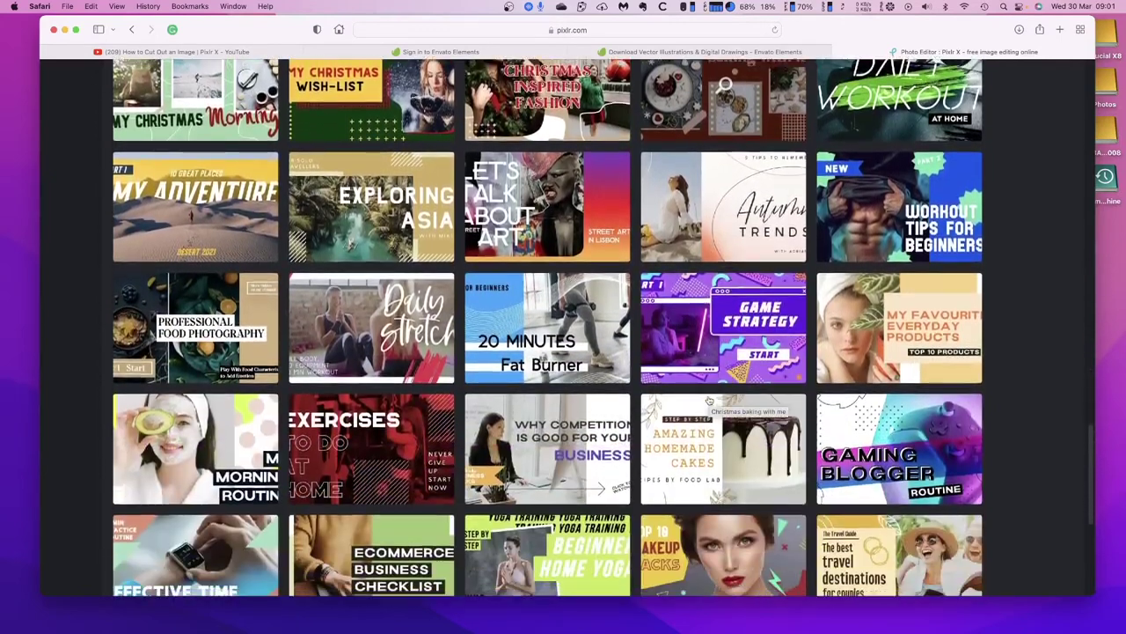
scroll(710, 401, "down", 6)
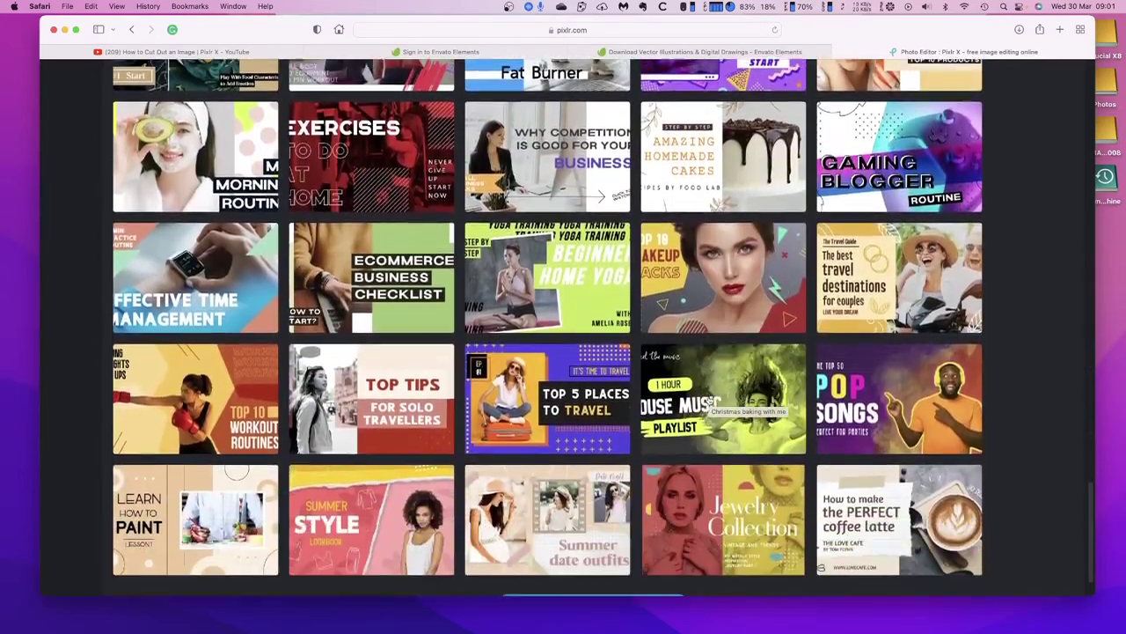
scroll(709, 401, "down", 2)
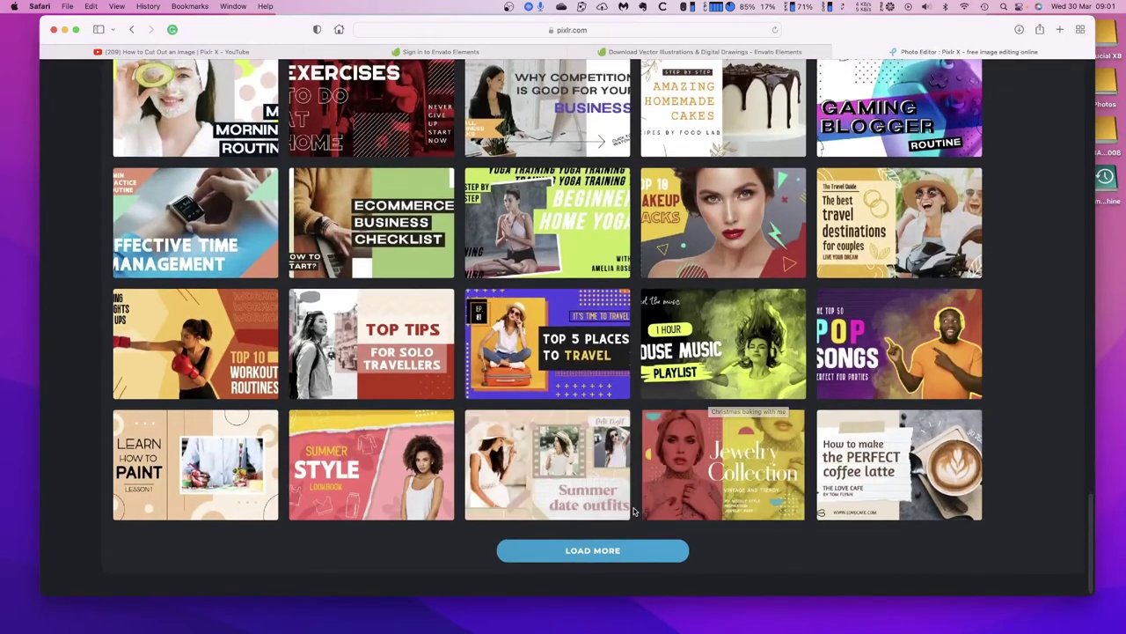
- Load more YouTube thumbnail templates to reach the free Craft Ideas for Children one
left_click(601, 551)
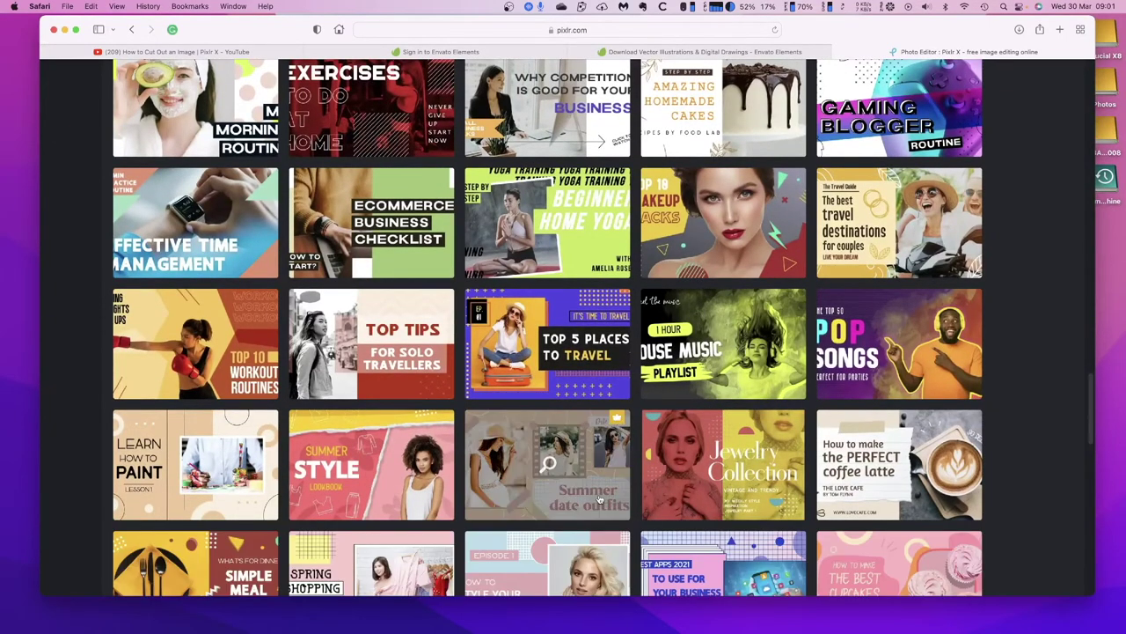
scroll(600, 502, "down", 2)
scroll(600, 500, "down", 6)
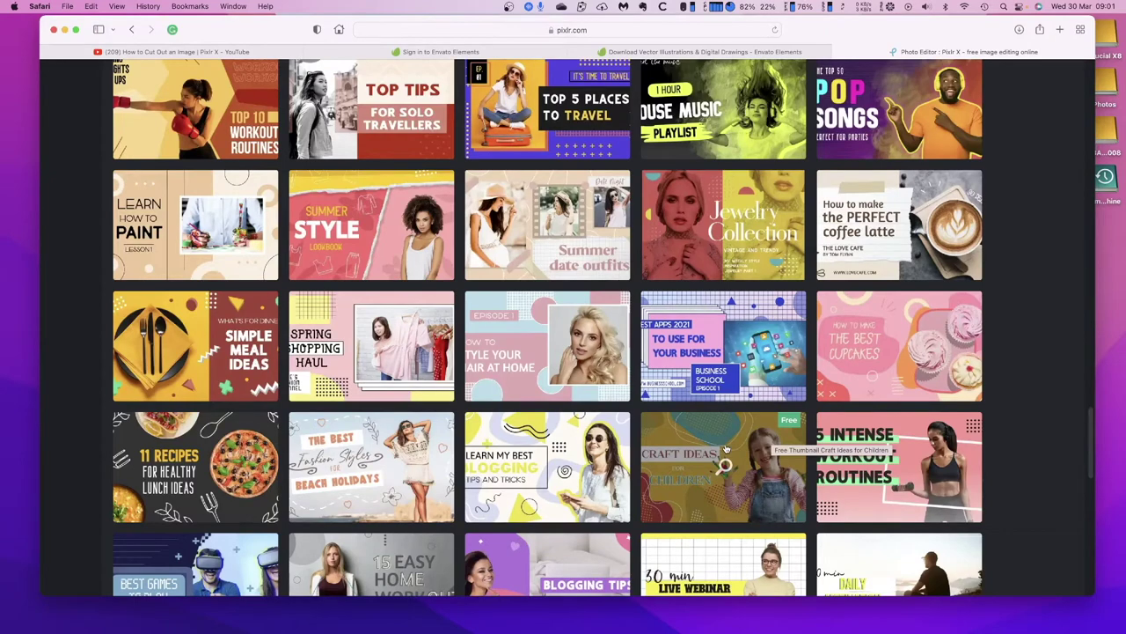
- Preview the Craft Ideas for Children template and start a 1280 x 720 design from it
left_click(726, 449)
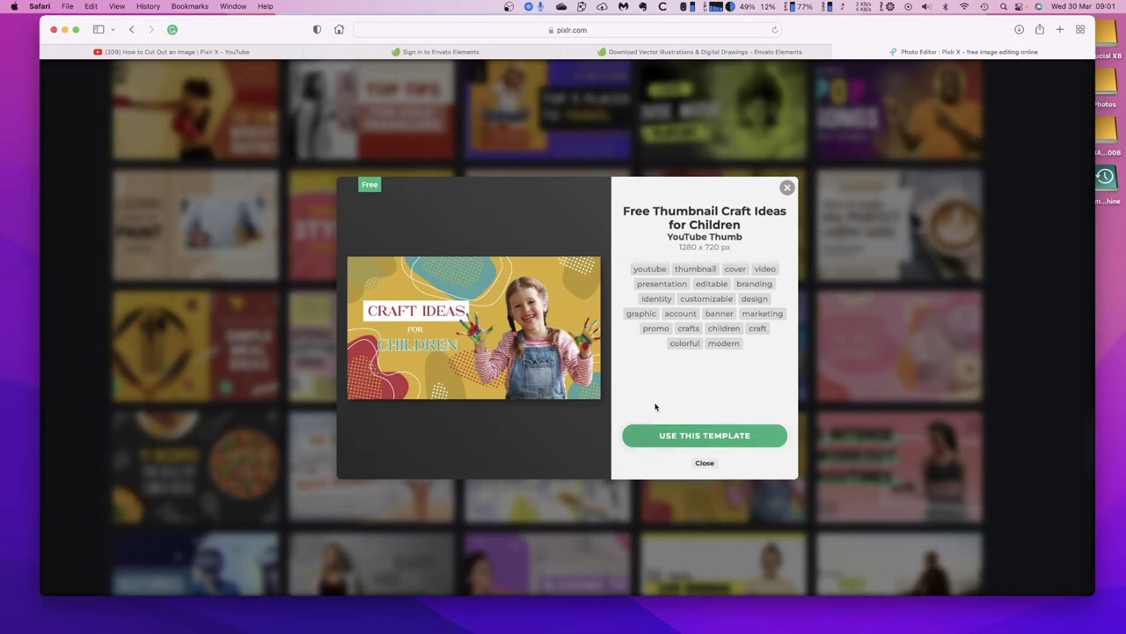
left_click(710, 438)
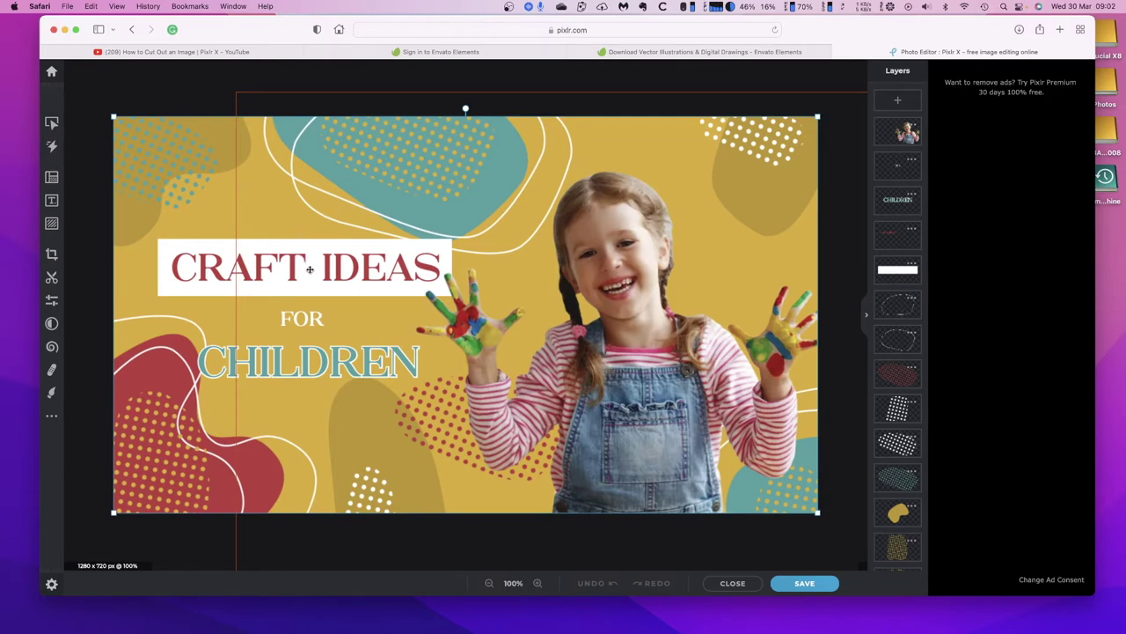
- Drag the girl photo to the right edge of the thumbnail, then select the CRAFT IDEAS title
left_click(306, 262)
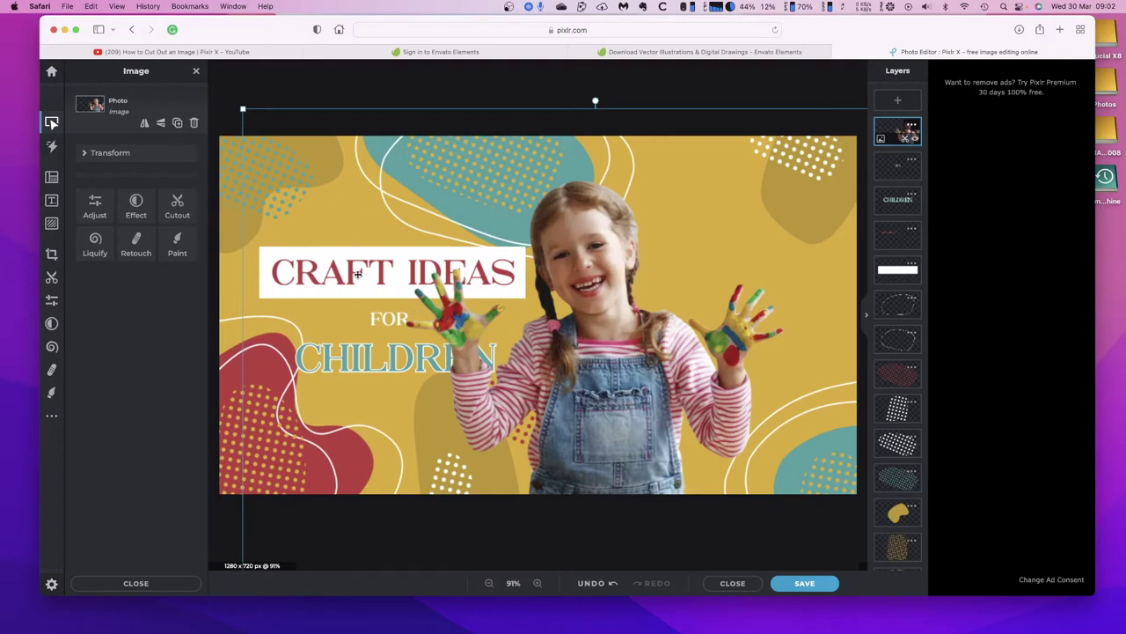
left_click_drag(359, 274, 609, 268)
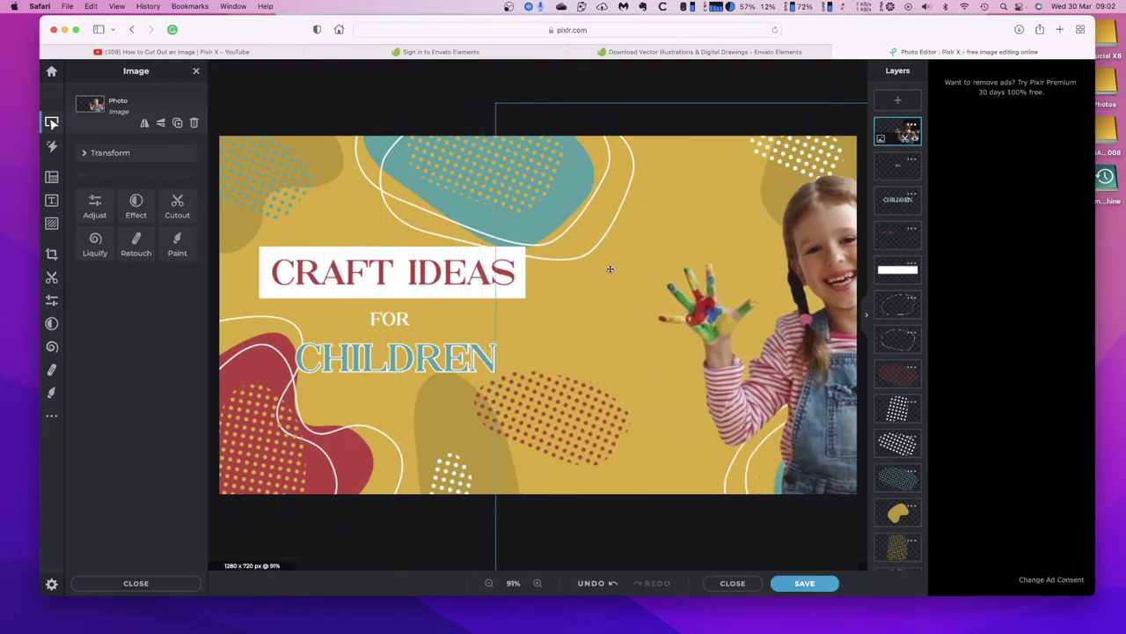
left_click(361, 280)
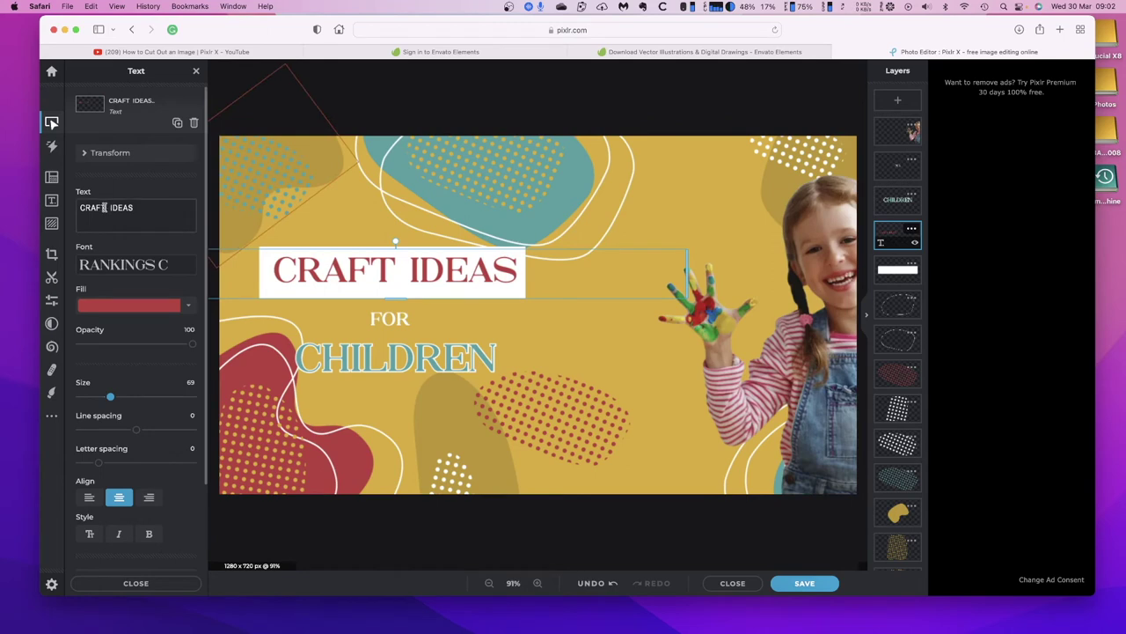
- Overwrite the word CRAFT with PIXLR in the title's Text field
left_click_drag(105, 208, 80, 207)
type("PIXLR")
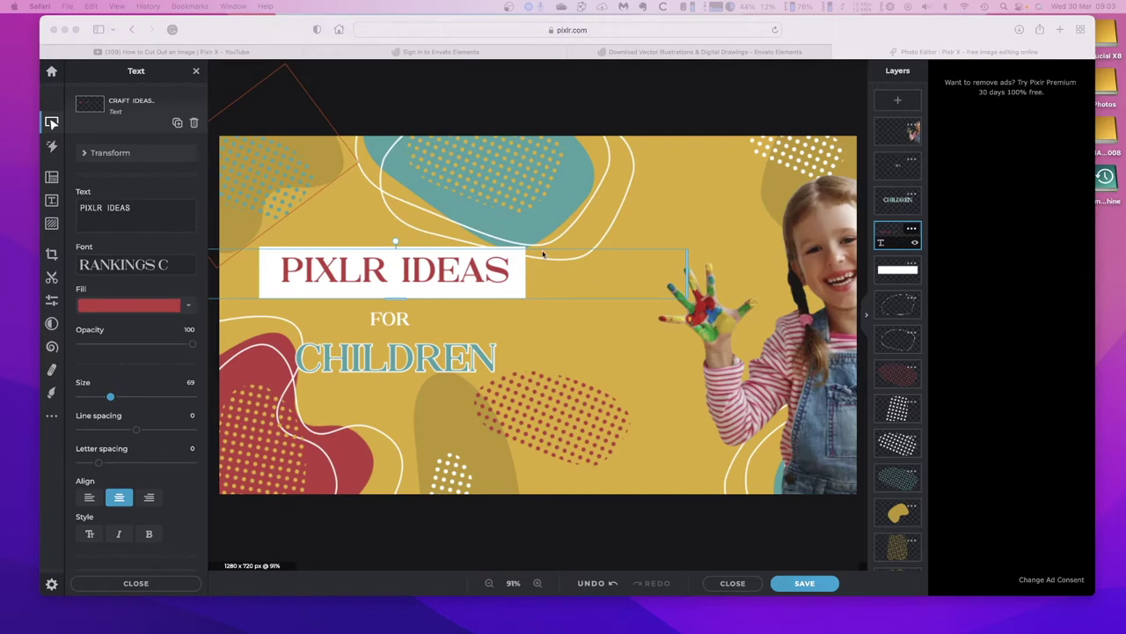
- Replace the FOR text line with DESIGN AND PHOTO in capitals
left_click(390, 319)
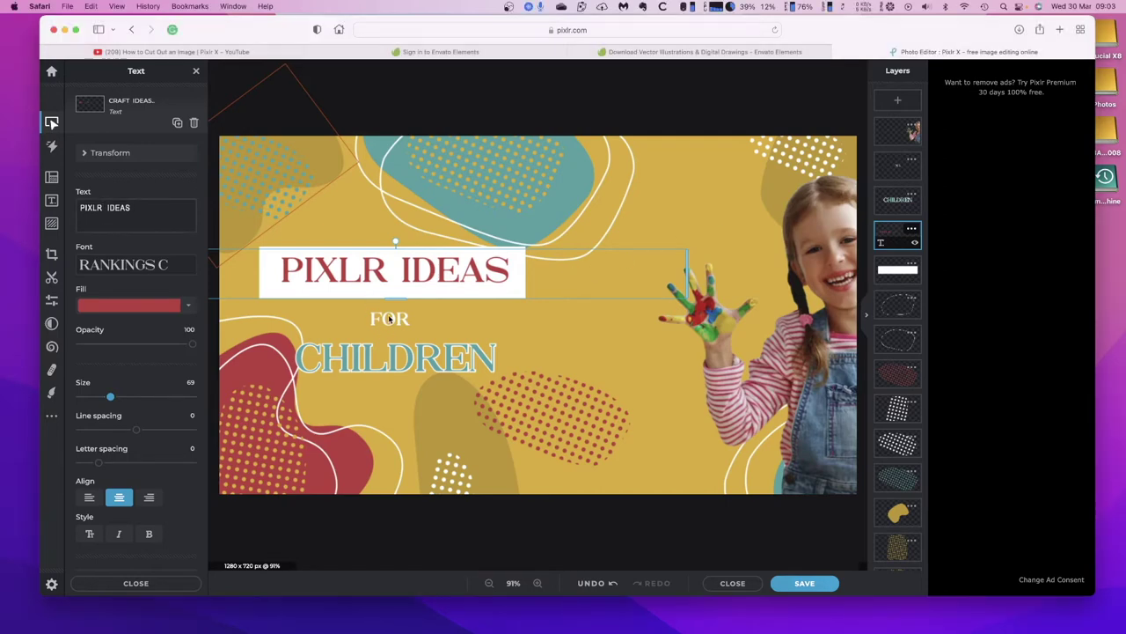
left_click(390, 319)
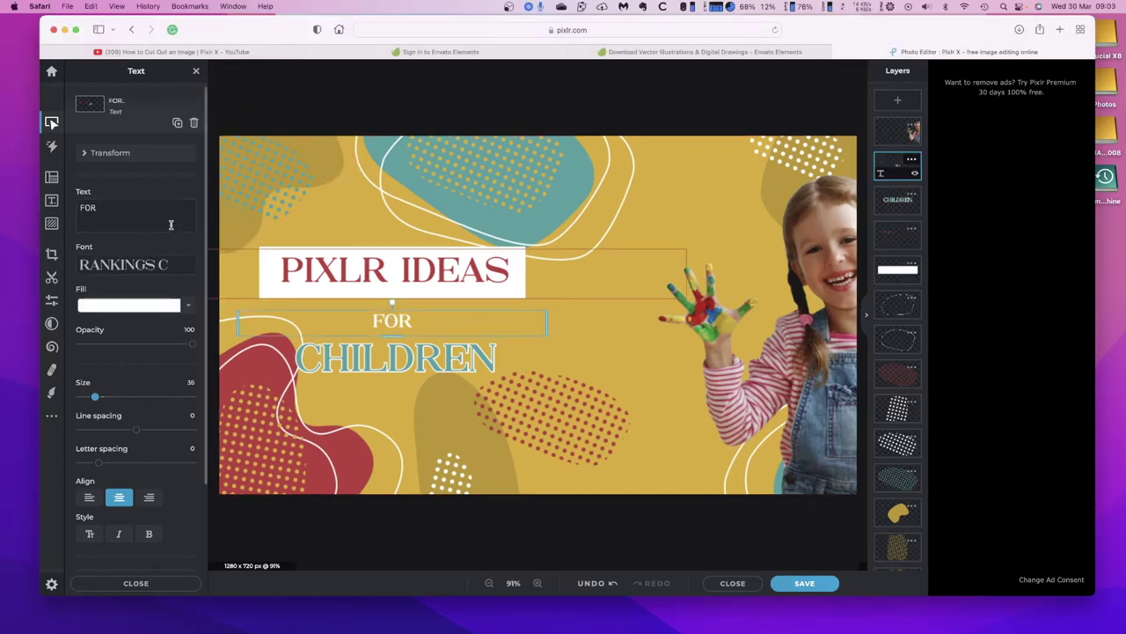
left_click_drag(99, 208, 81, 208)
type("de")
key("BackSpace")
key("BackSpace")
type("DESIGN")
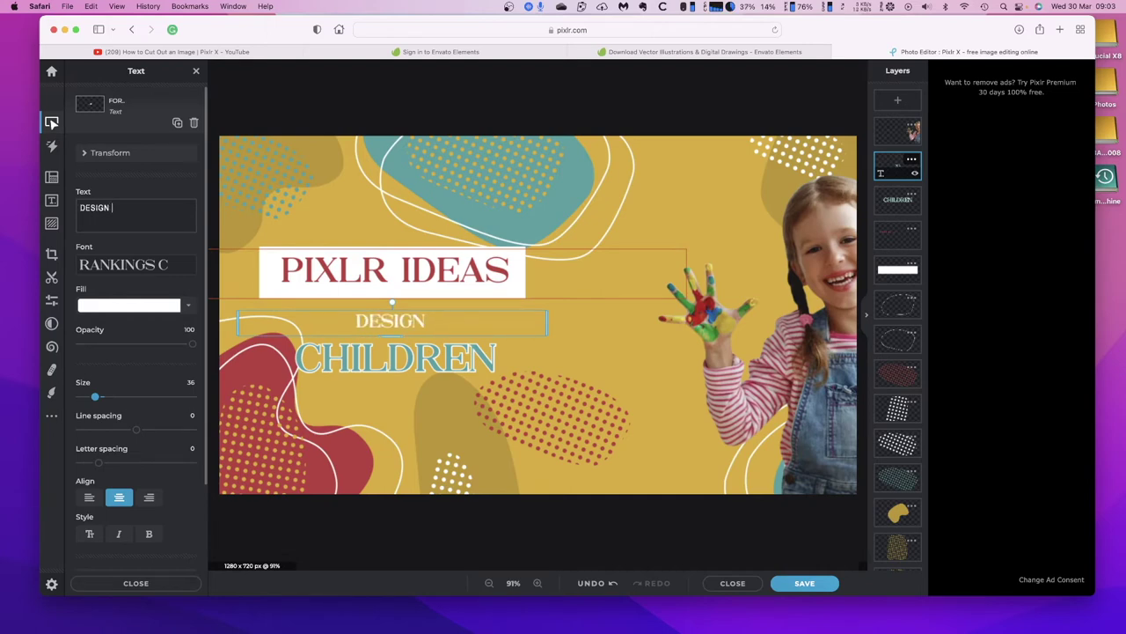
type(" AND ")
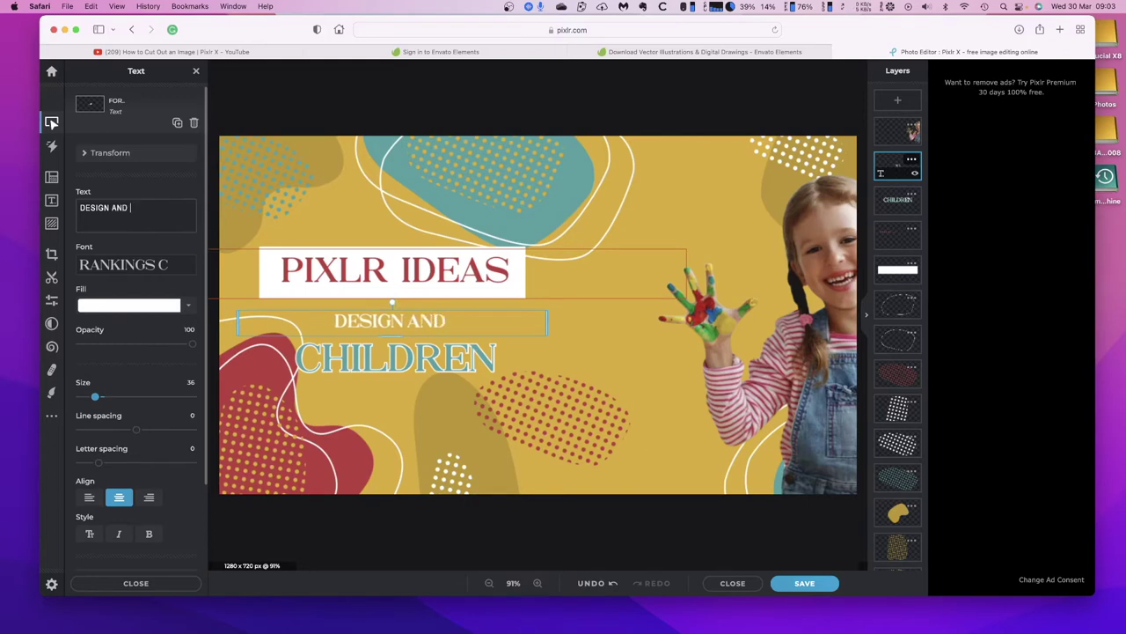
type("PHOTO")
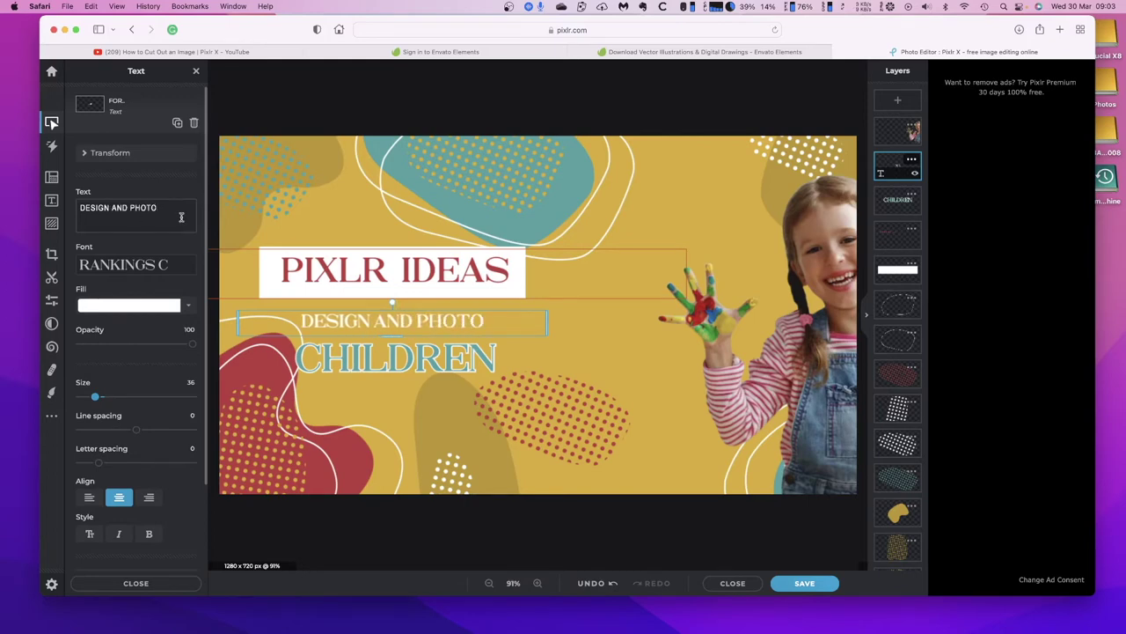
- Replace CHILDREN with NEW FEATURES in the lower text layer
left_click(370, 362)
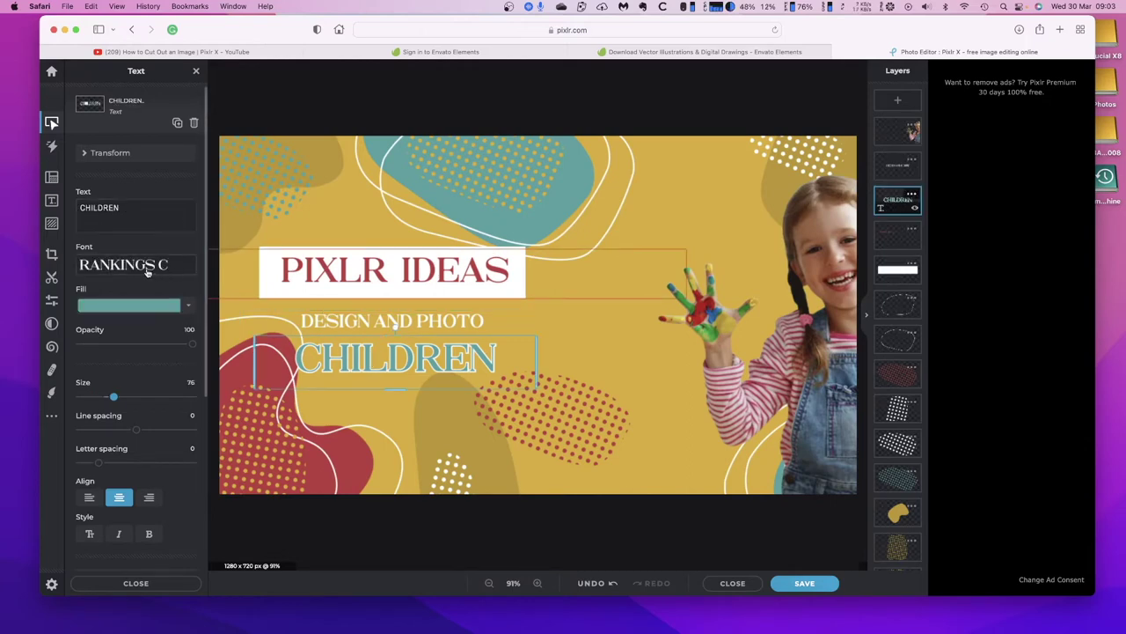
left_click_drag(79, 208, 131, 209)
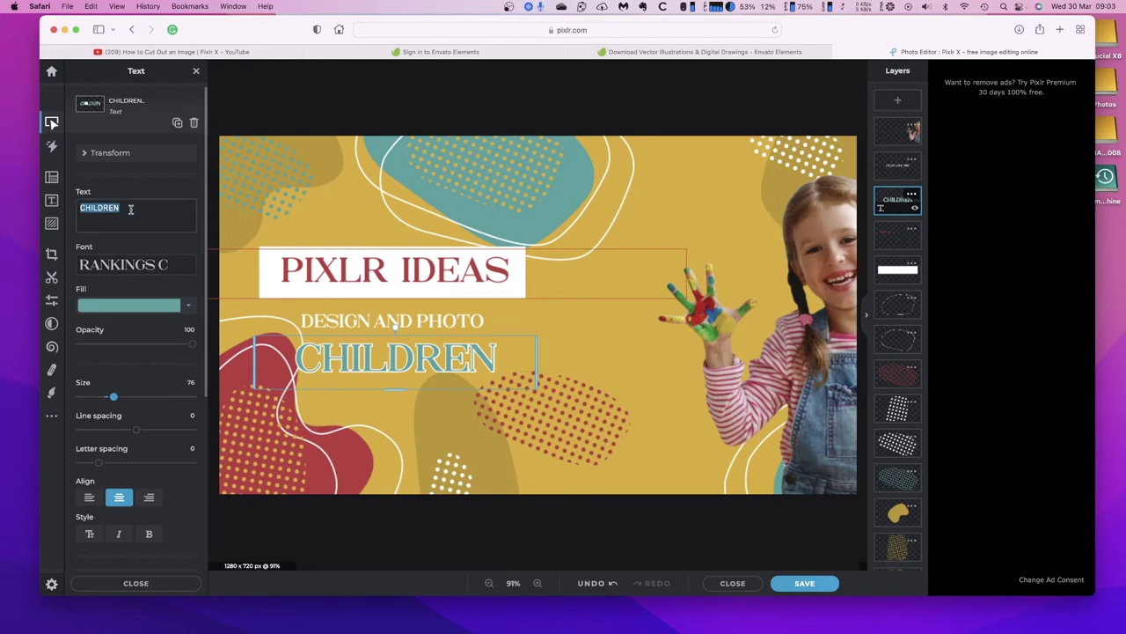
type("NEW")
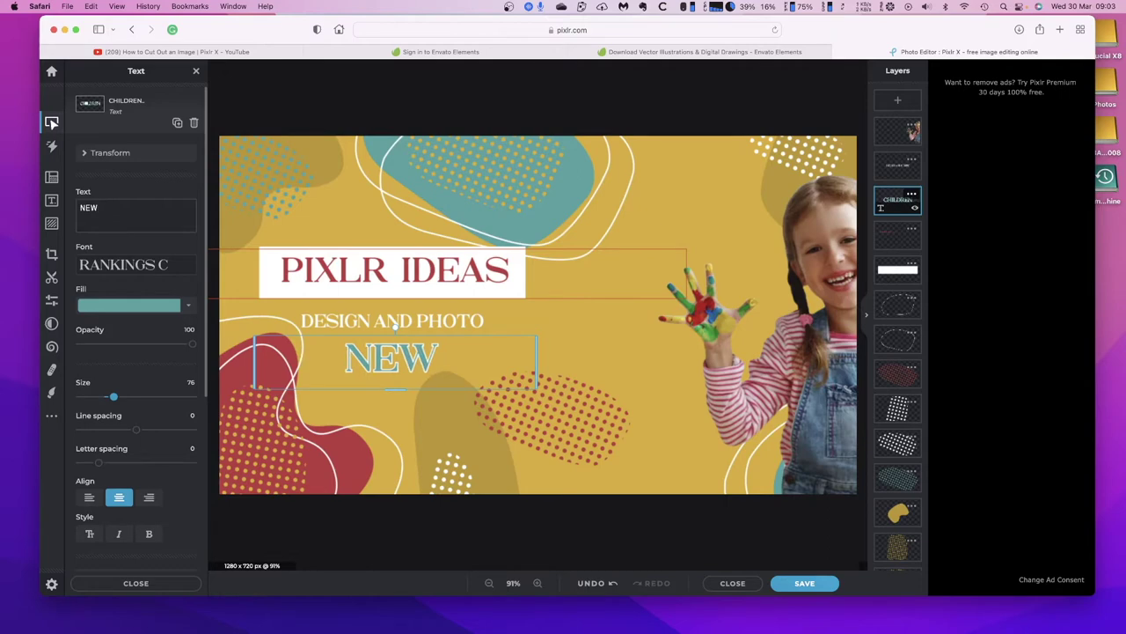
type(" F")
key("BackSpace")
type("fea")
key("BackSpace")
key("BackSpace")
key("BackSpace")
type("FEATU")
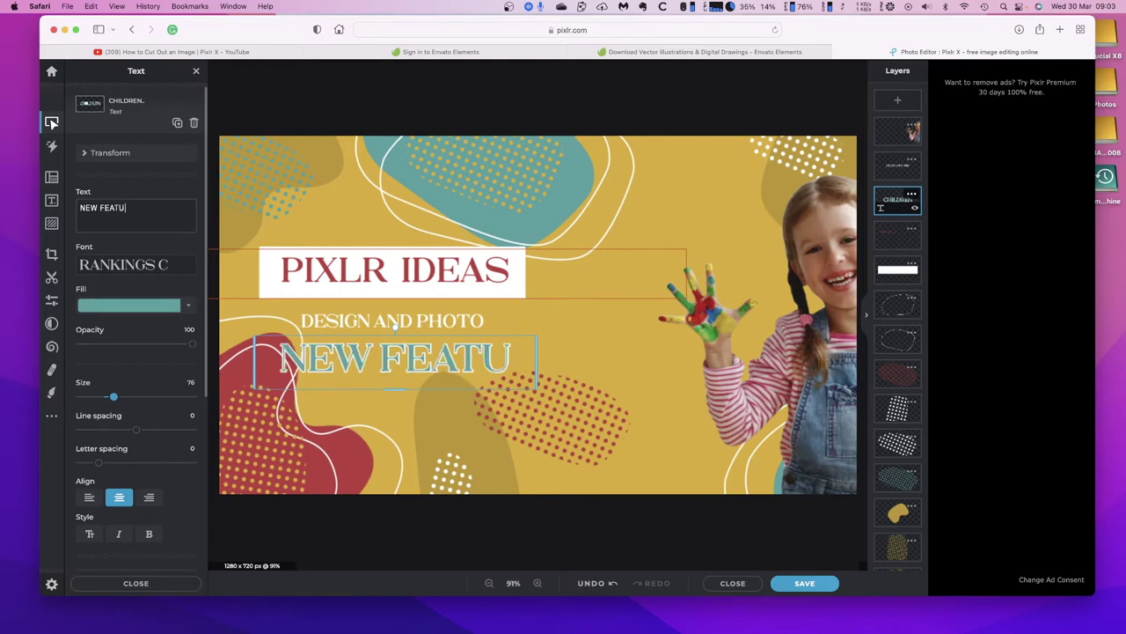
type("E")
key("BackSpace")
type("RES")
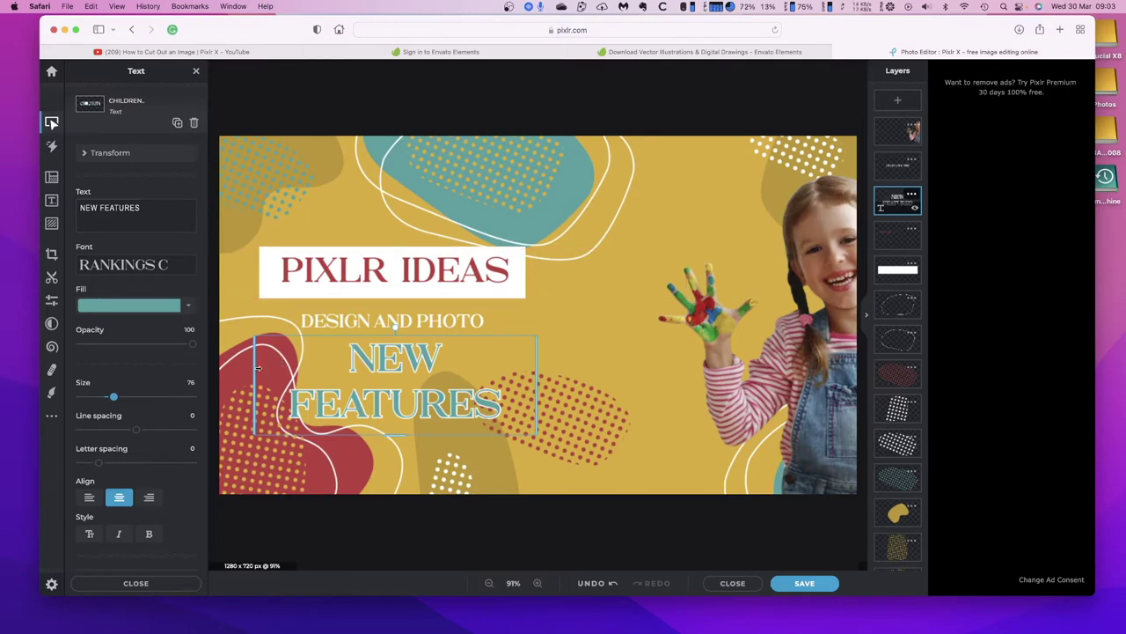
- Widen the text box on both sides so NEW FEATURES fits on one line
left_click_drag(250, 366, 225, 364)
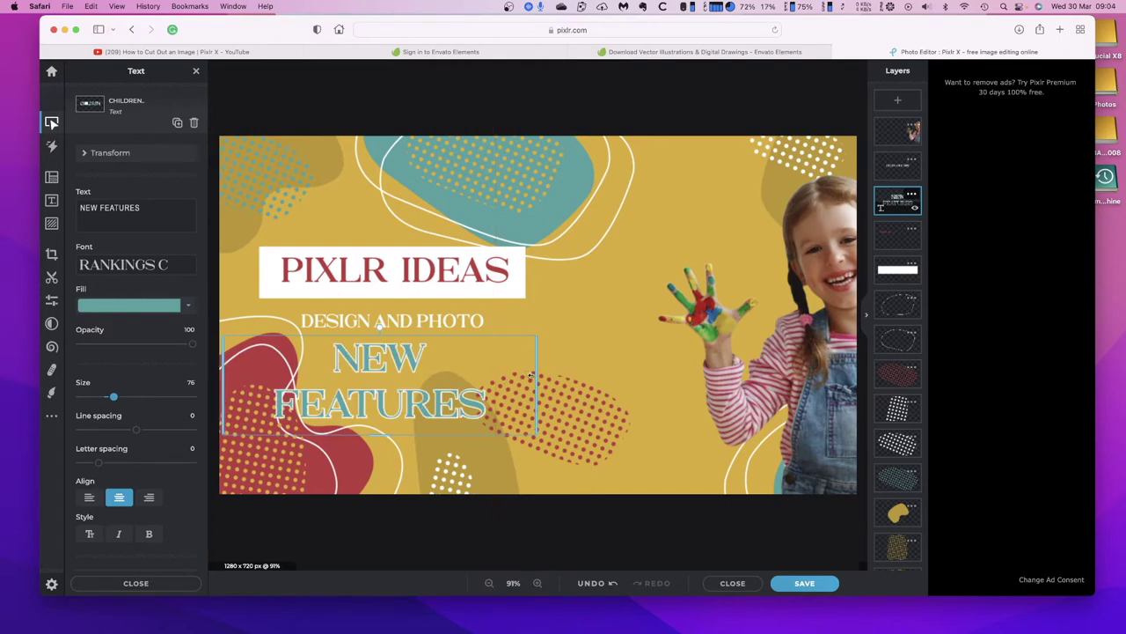
left_click_drag(537, 376, 573, 376)
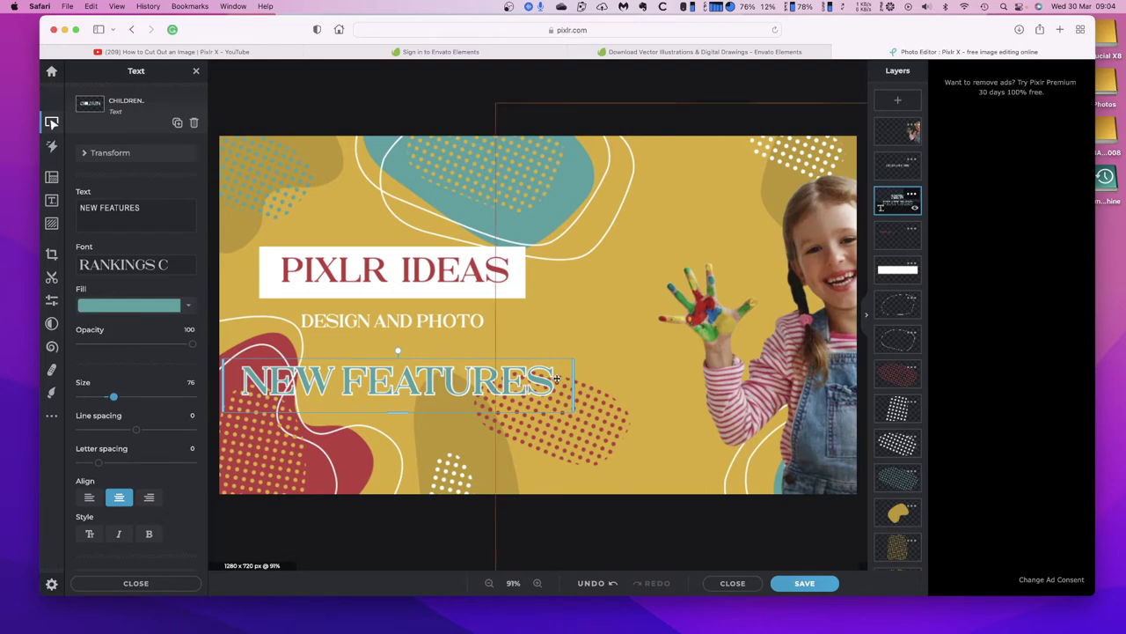
left_click(556, 377)
left_click(563, 379)
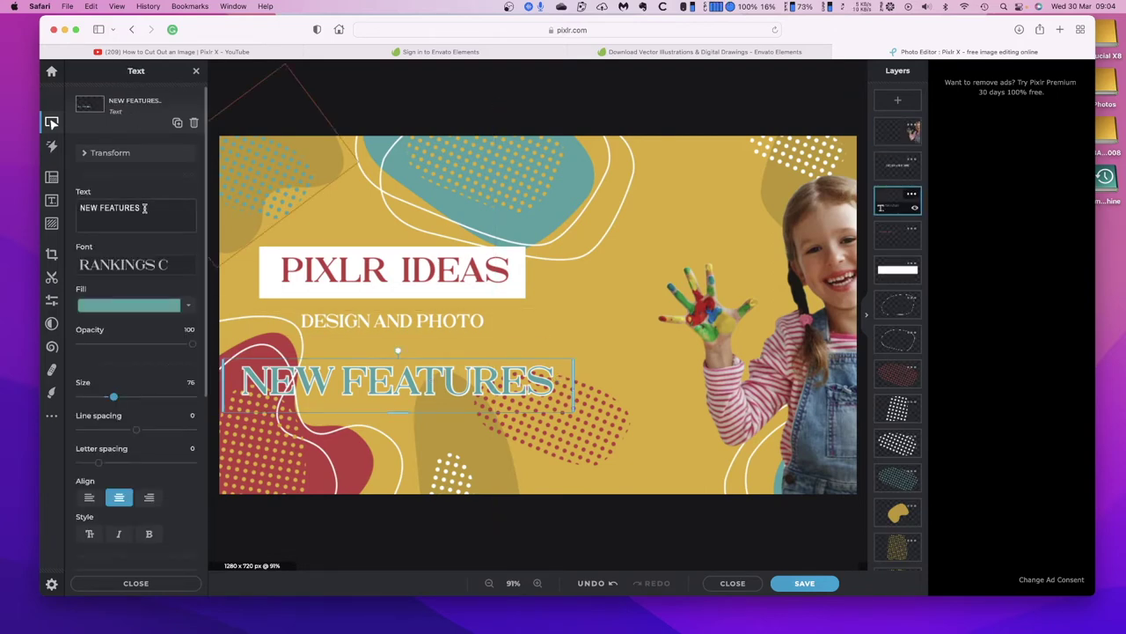
- Add lines EASY TO USE and DO DESIGN KNOWLEDGE NEEDED, then move the block up
key("Return")
type("EASY T")
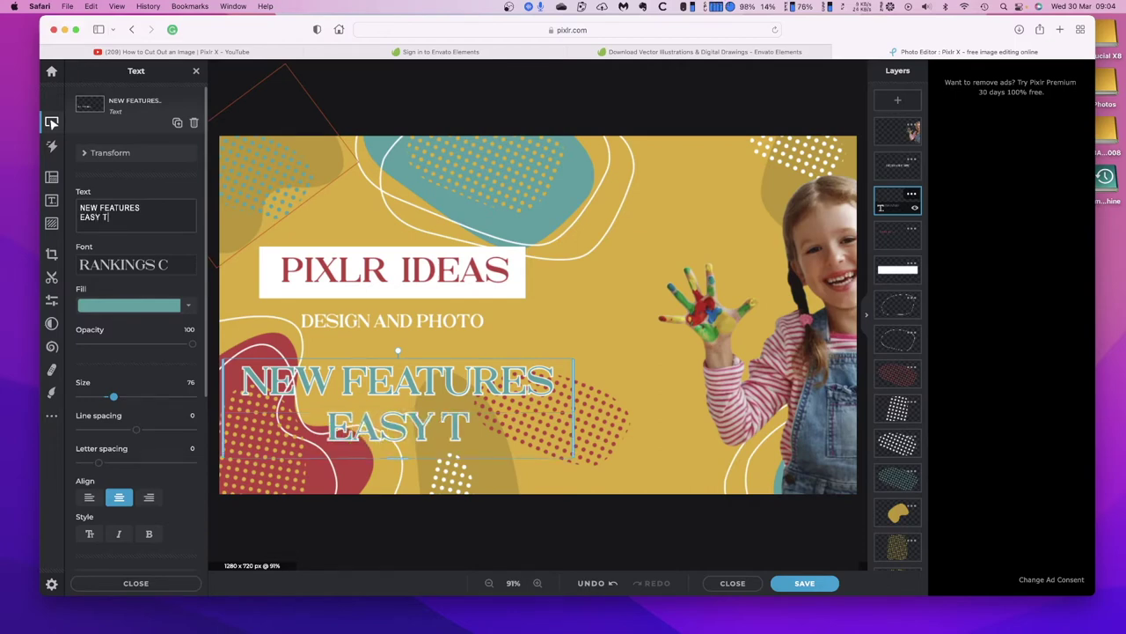
type("O USE")
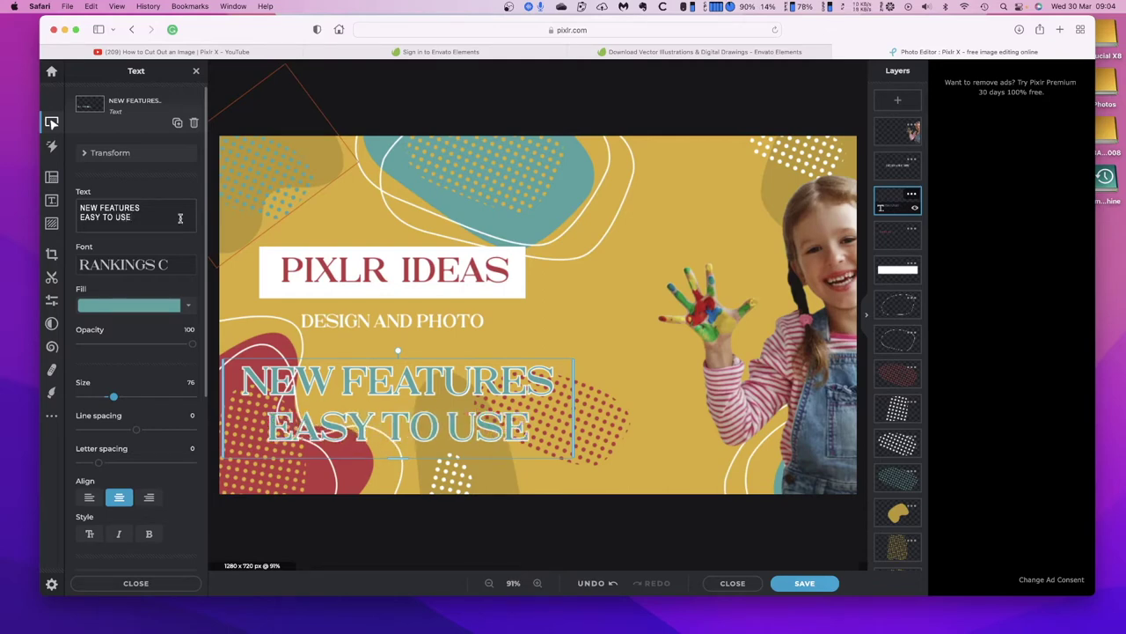
key("Return")
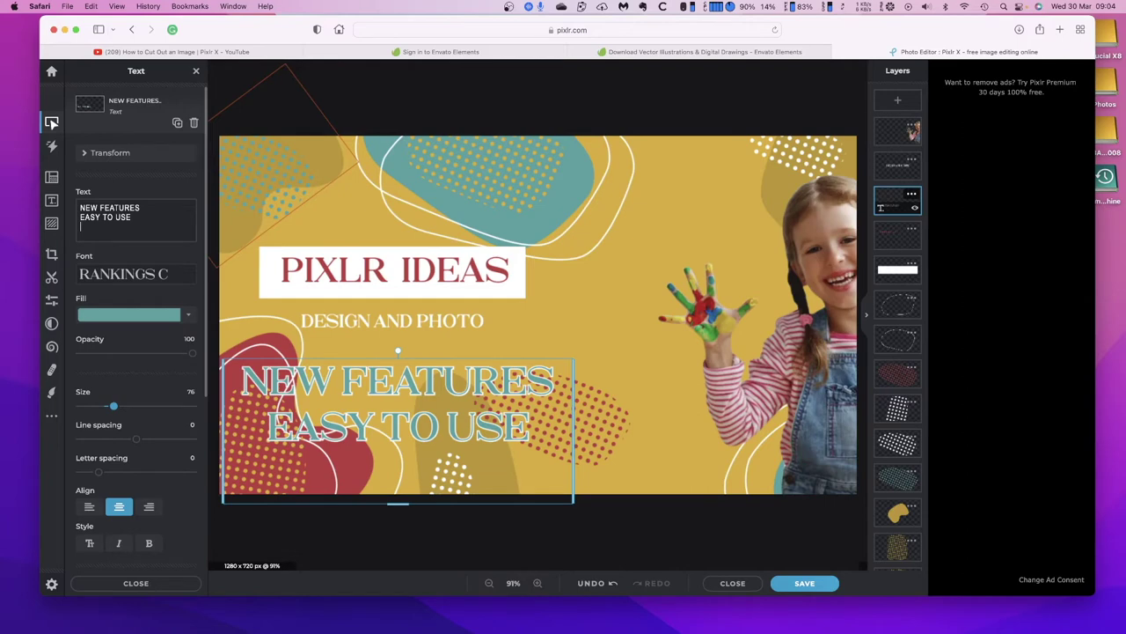
type("DO DESIGN KNOWL")
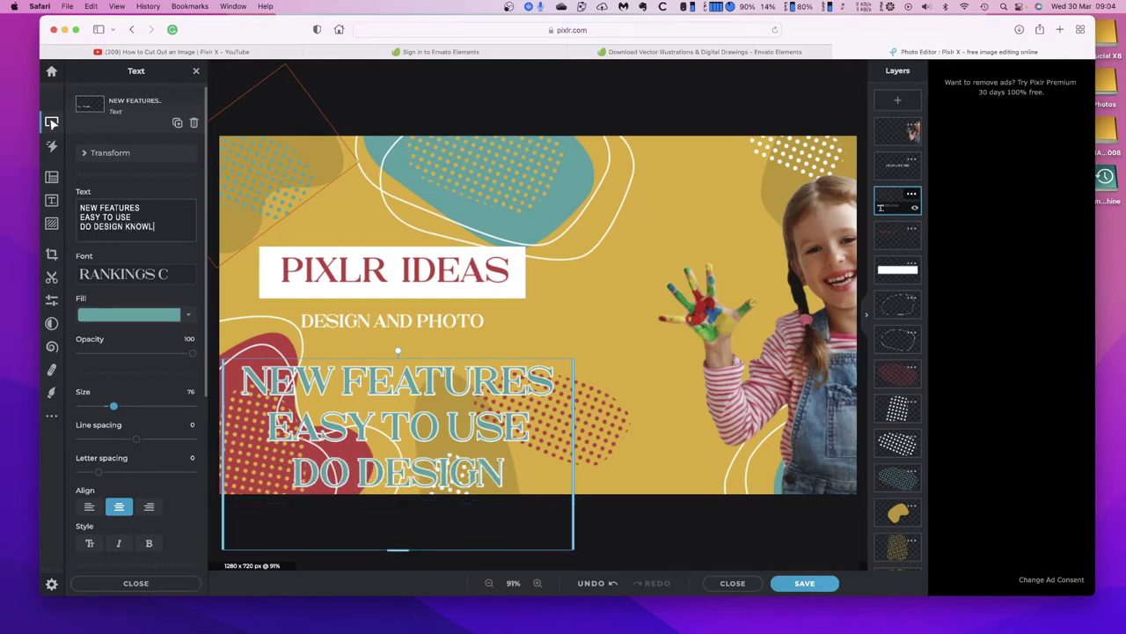
type("EDGE NEEDED")
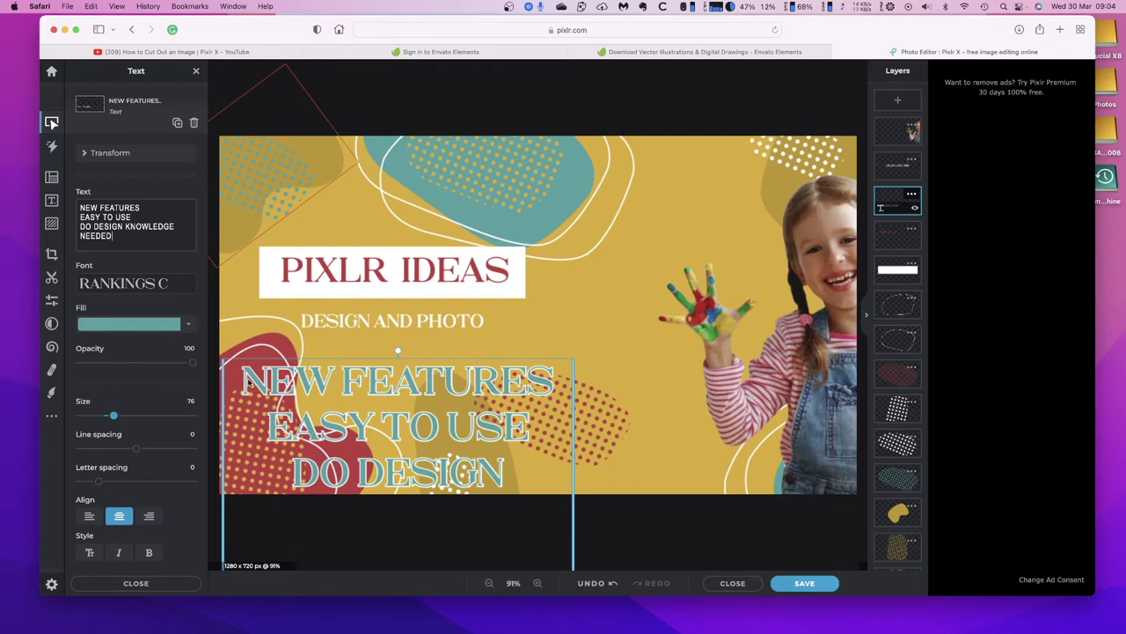
left_click_drag(247, 380, 248, 248)
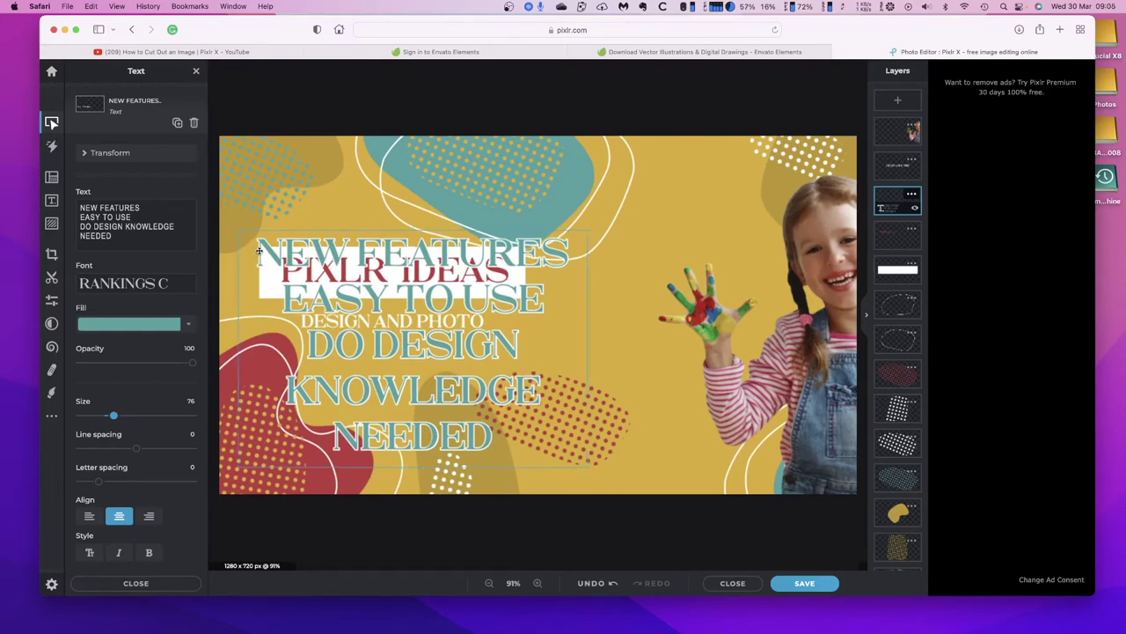
- Shrink the feature text from size 76 to 44 and move it below DESIGN AND PHOTO
double_click(258, 251)
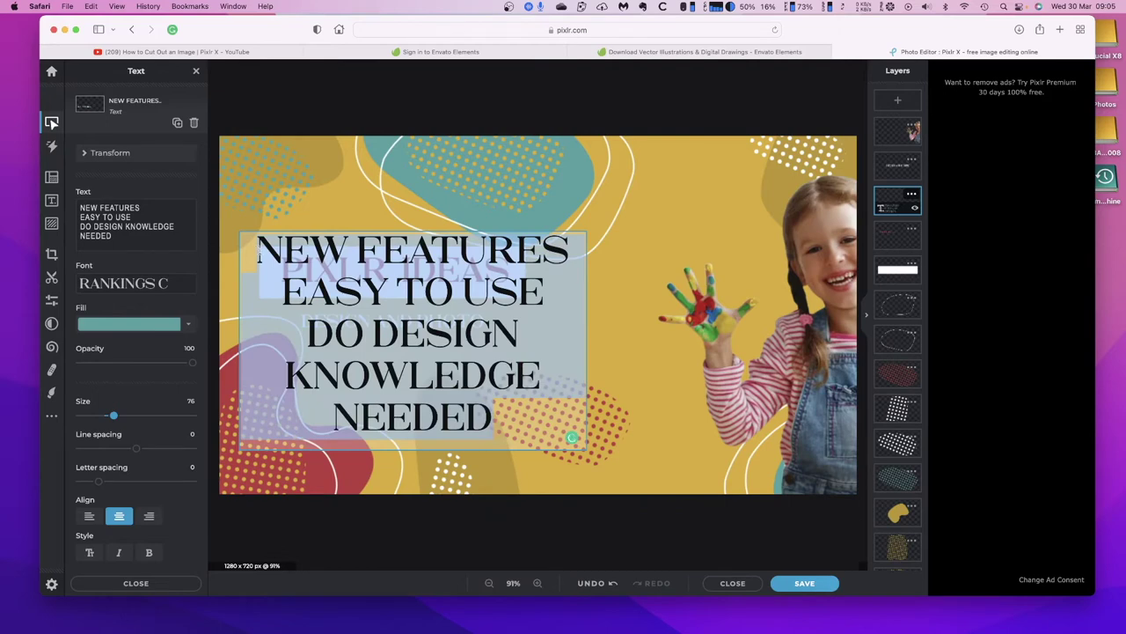
left_click(114, 417)
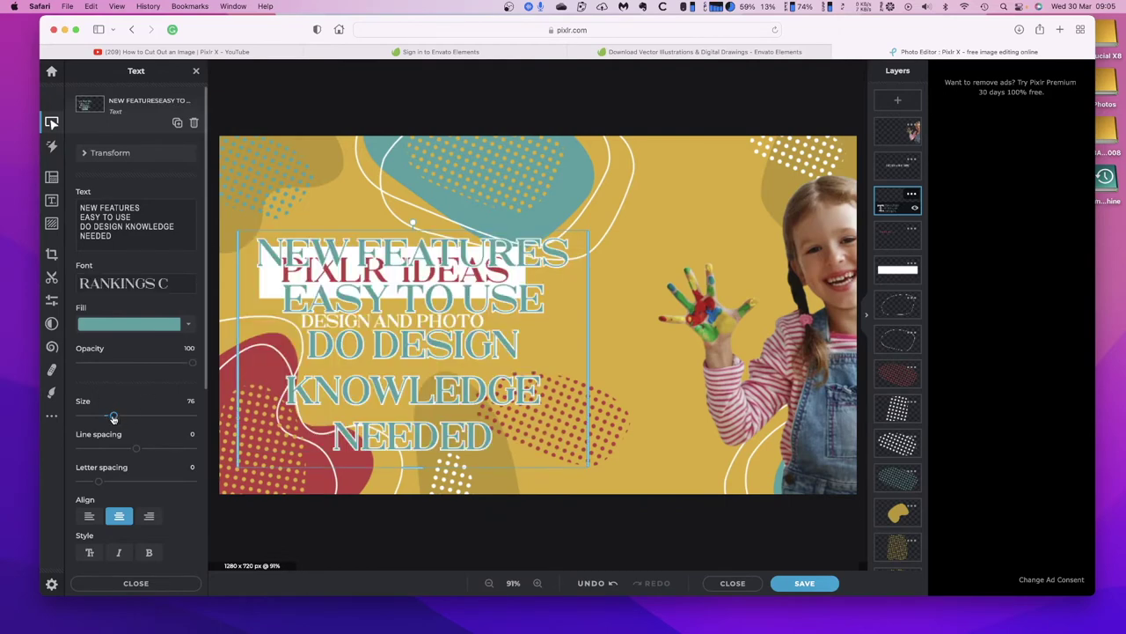
left_click_drag(114, 417, 107, 417)
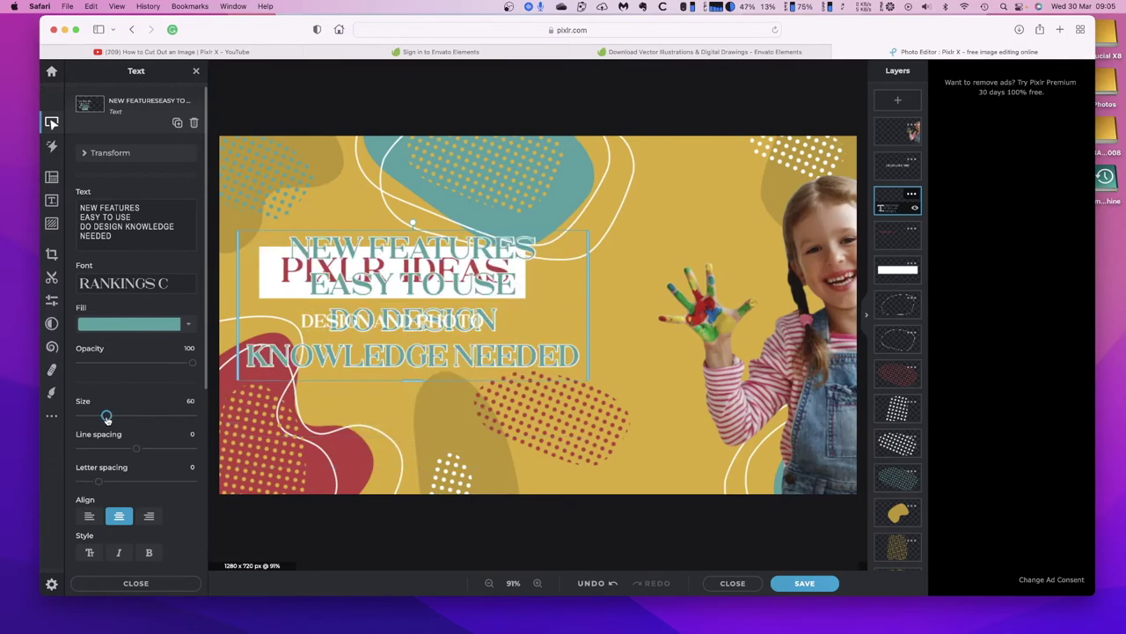
left_click_drag(106, 417, 104, 418)
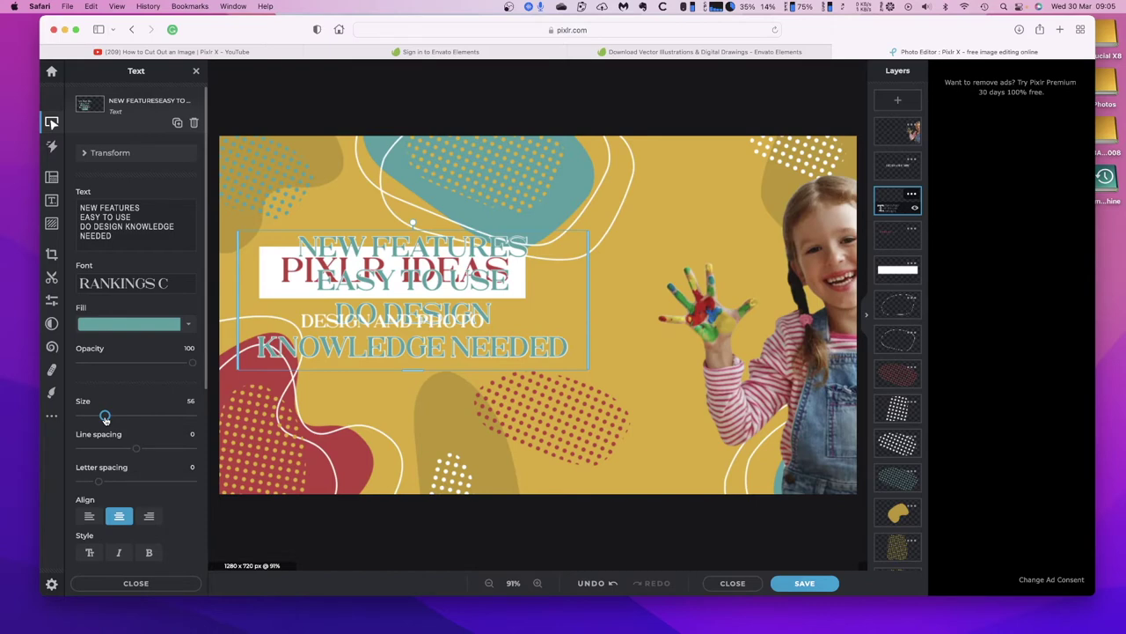
left_click_drag(105, 418, 98, 415)
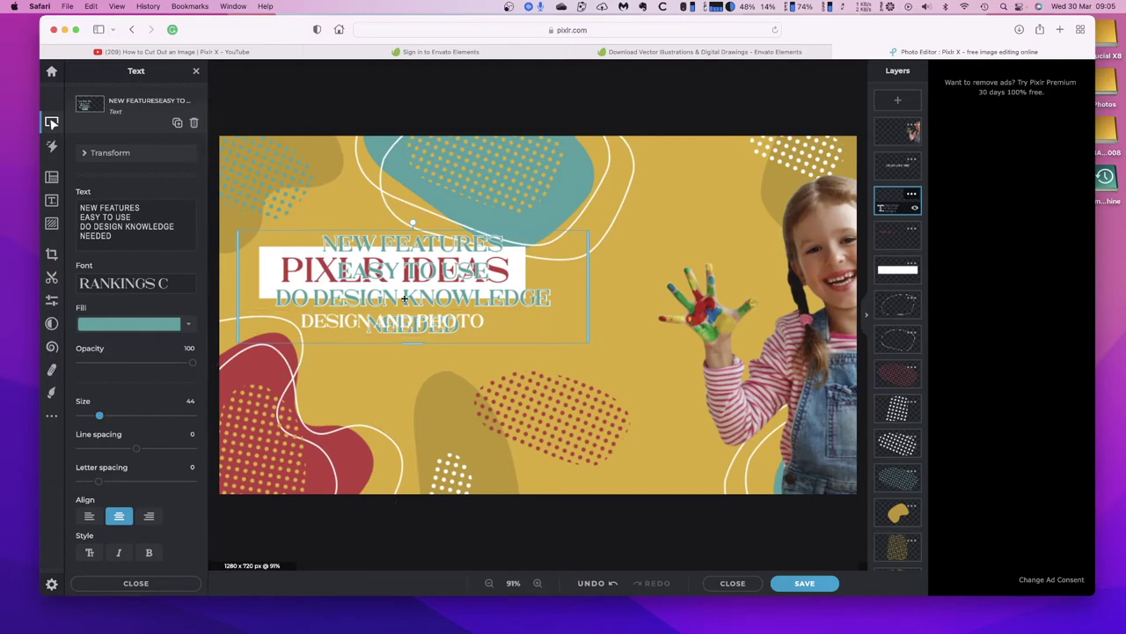
left_click_drag(363, 283, 348, 392)
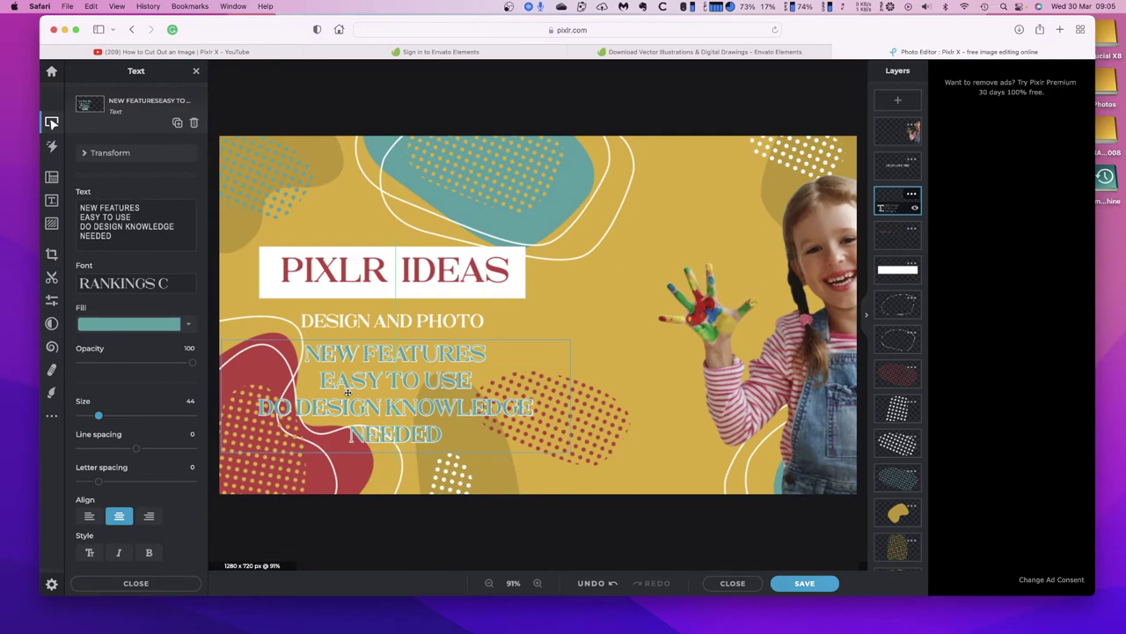
- Nudge the feature text down and narrow its text box from both sides
left_click_drag(347, 393, 340, 408)
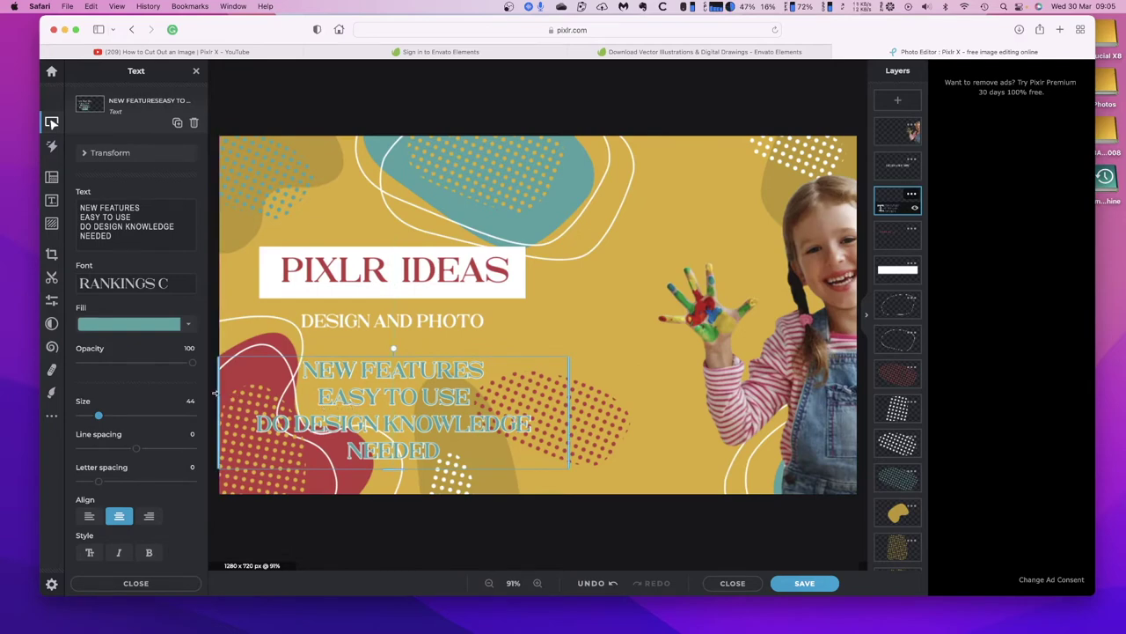
left_click_drag(216, 394, 231, 395)
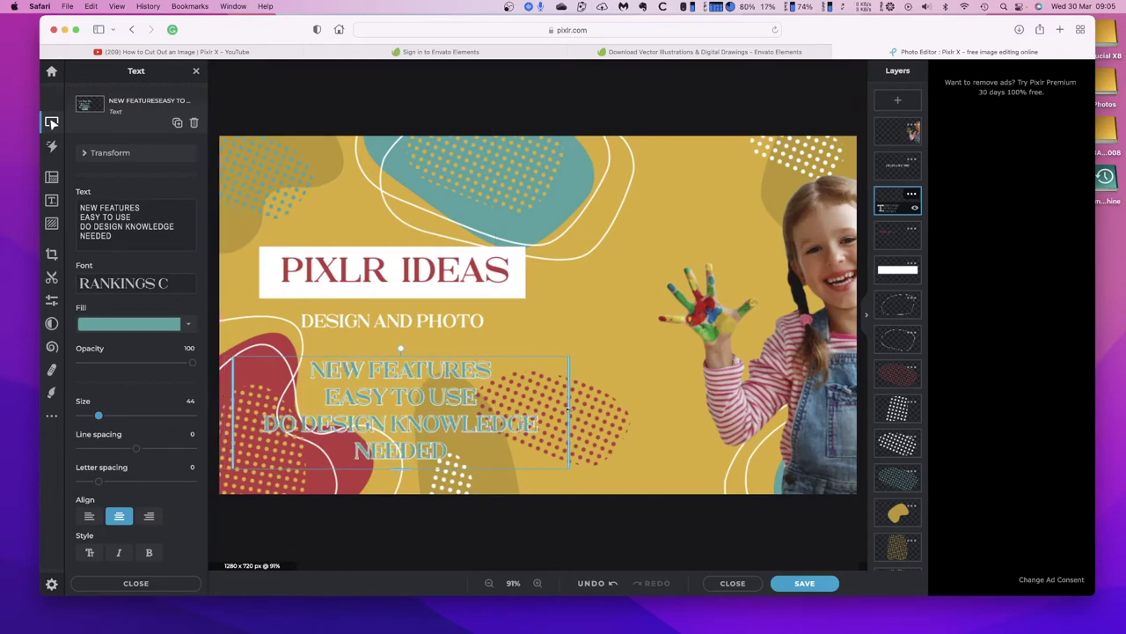
left_click_drag(568, 407, 542, 407)
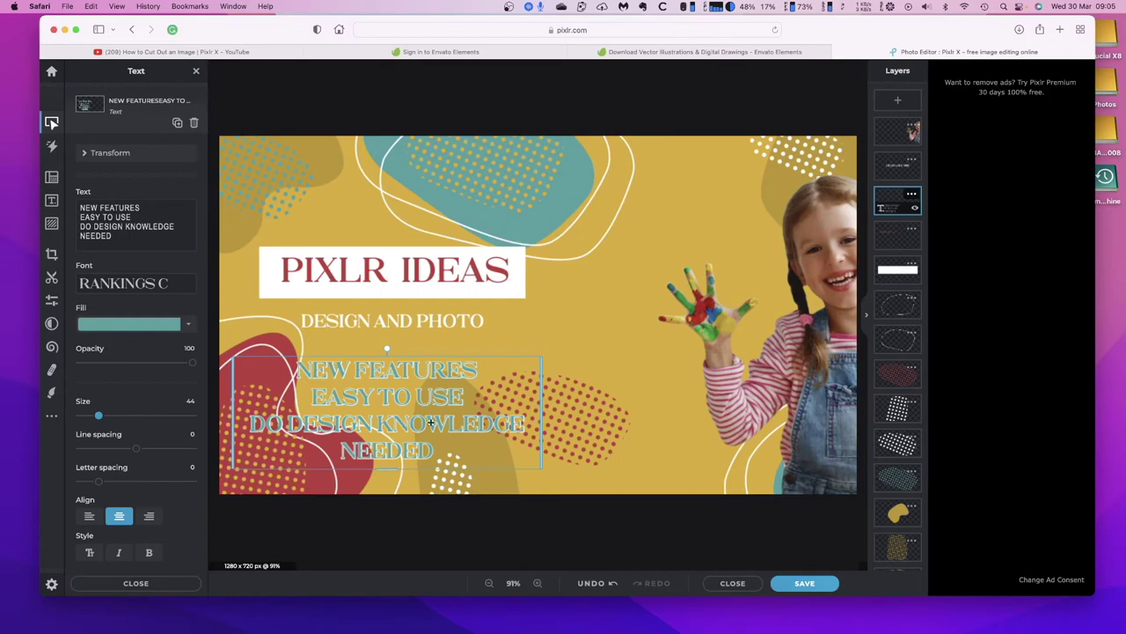
- Change DO to NO and break the line before KNOWLEDGE
double_click(269, 423)
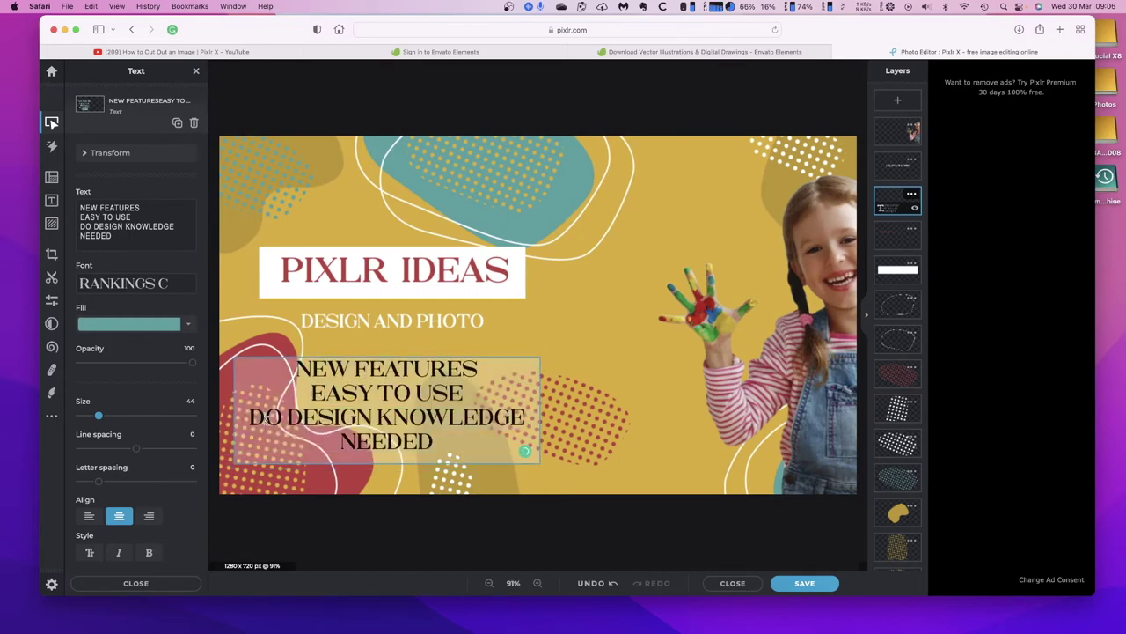
key("BackSpace")
type("N")
left_click(379, 411)
key("Return")
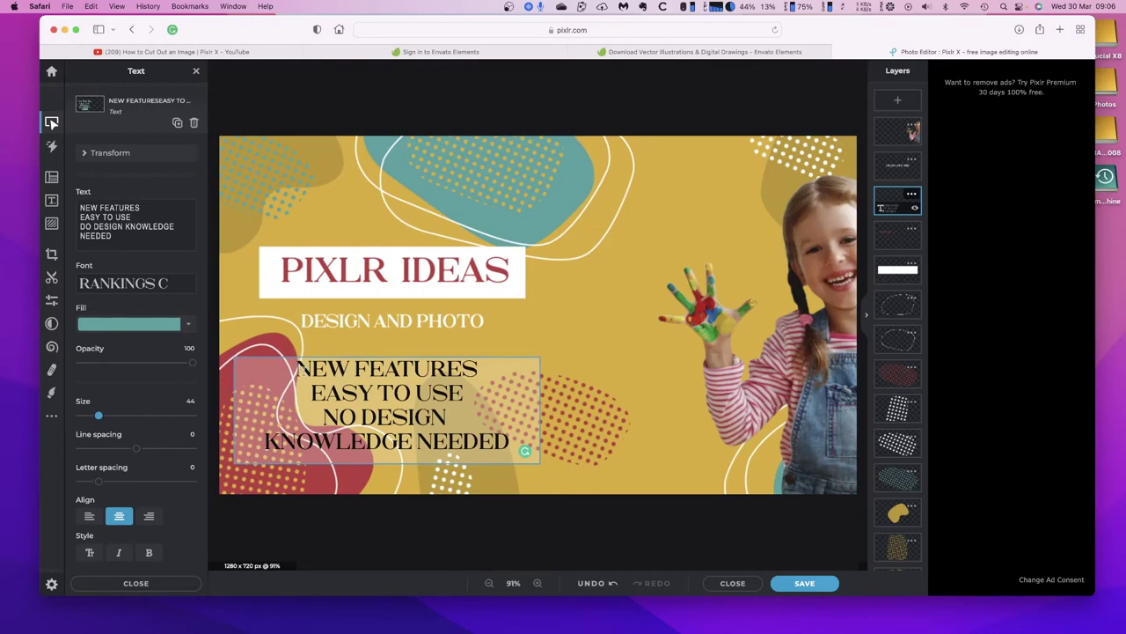
- Change the fill colour of all four feature lines to red
left_click_drag(309, 370, 505, 440)
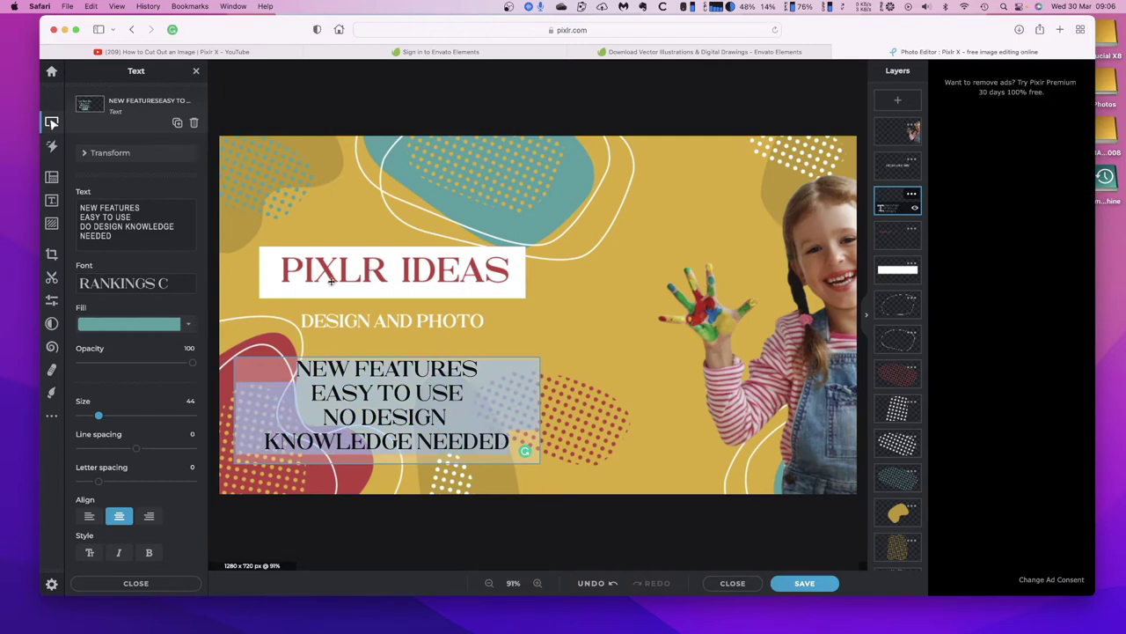
left_click(141, 325)
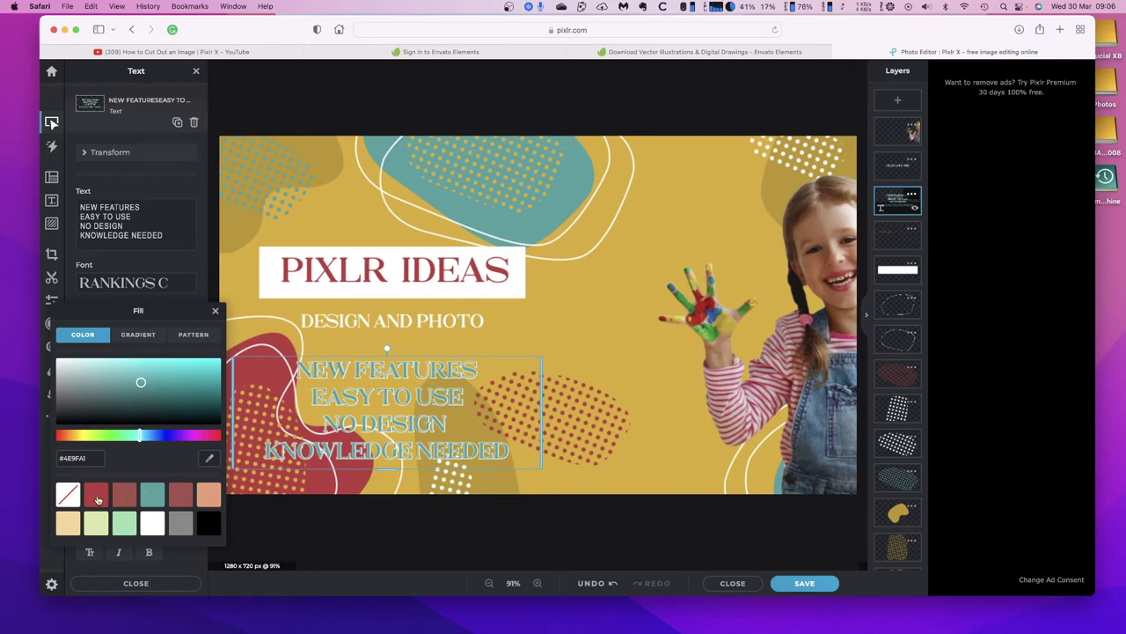
left_click(97, 498)
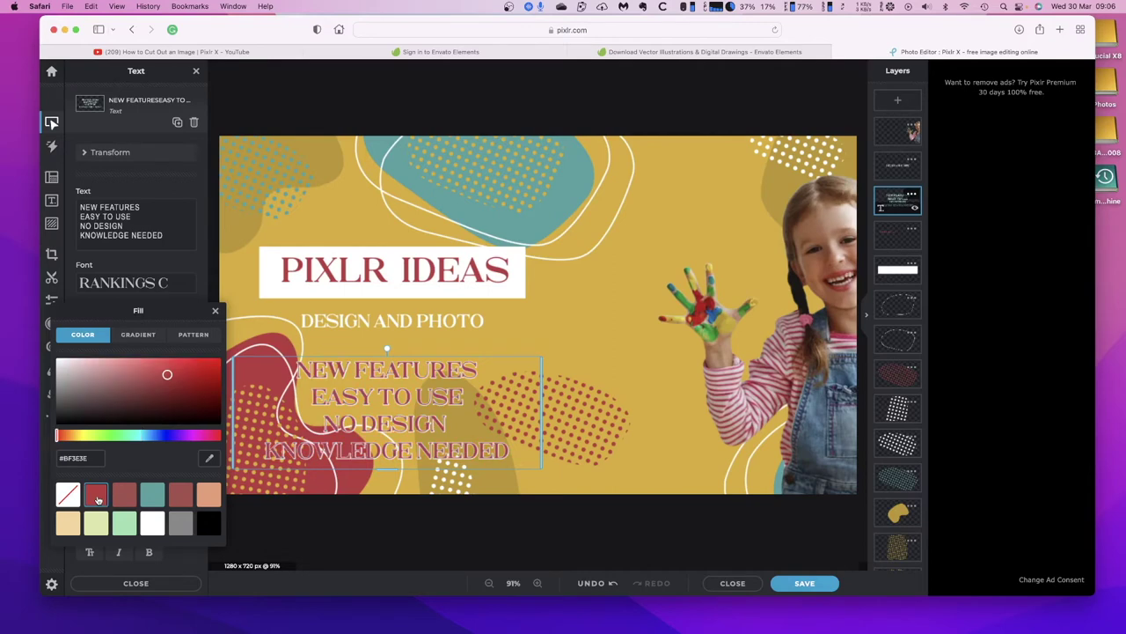
left_click(78, 460)
left_click(355, 262)
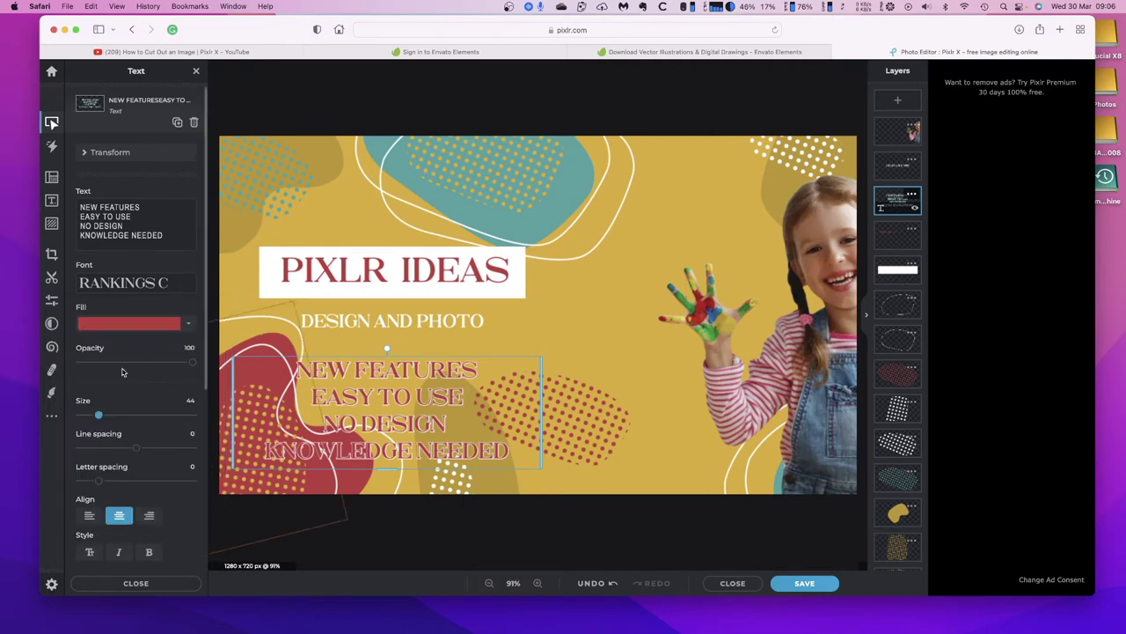
left_click(167, 327)
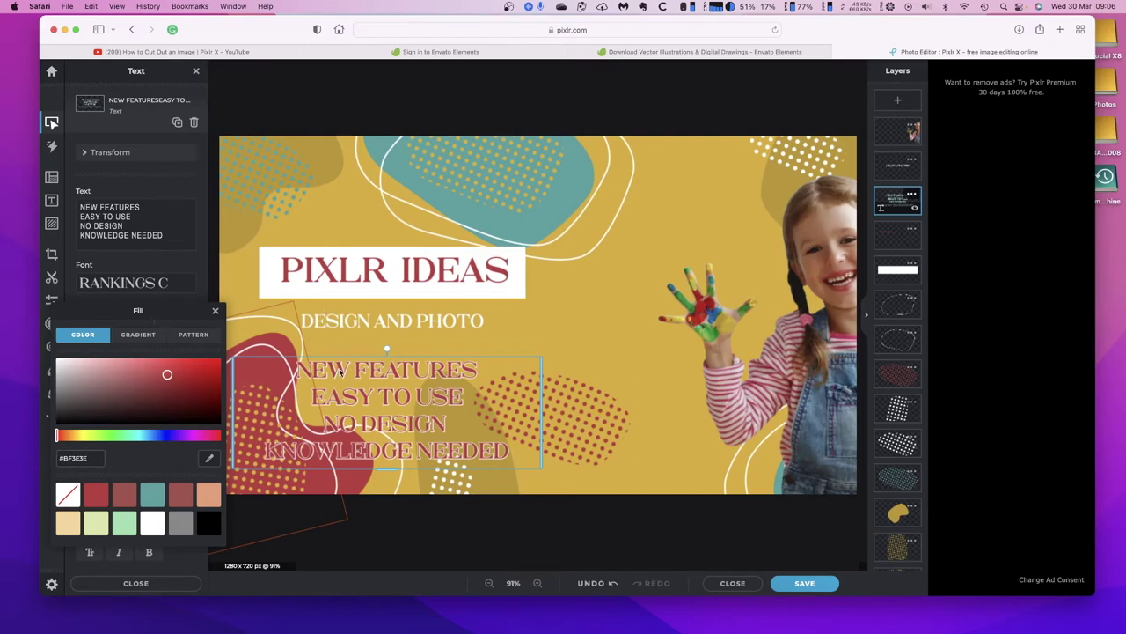
left_click(308, 275)
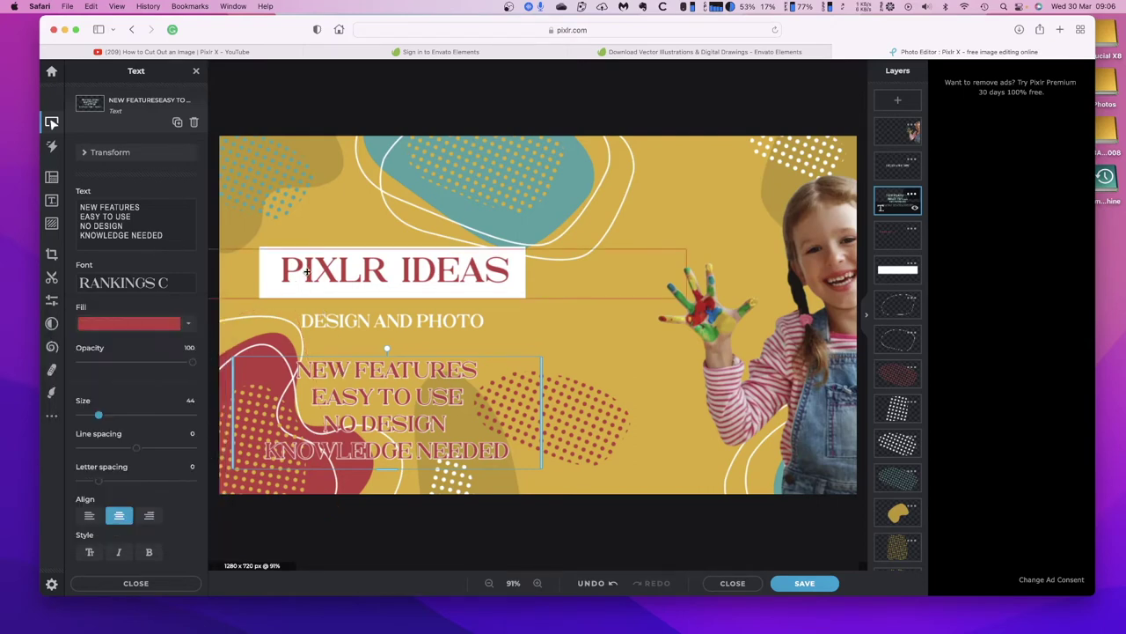
- Check the PIXLR IDEAS title in edit mode, then reselect the NEW FEATURES text block
double_click(322, 276)
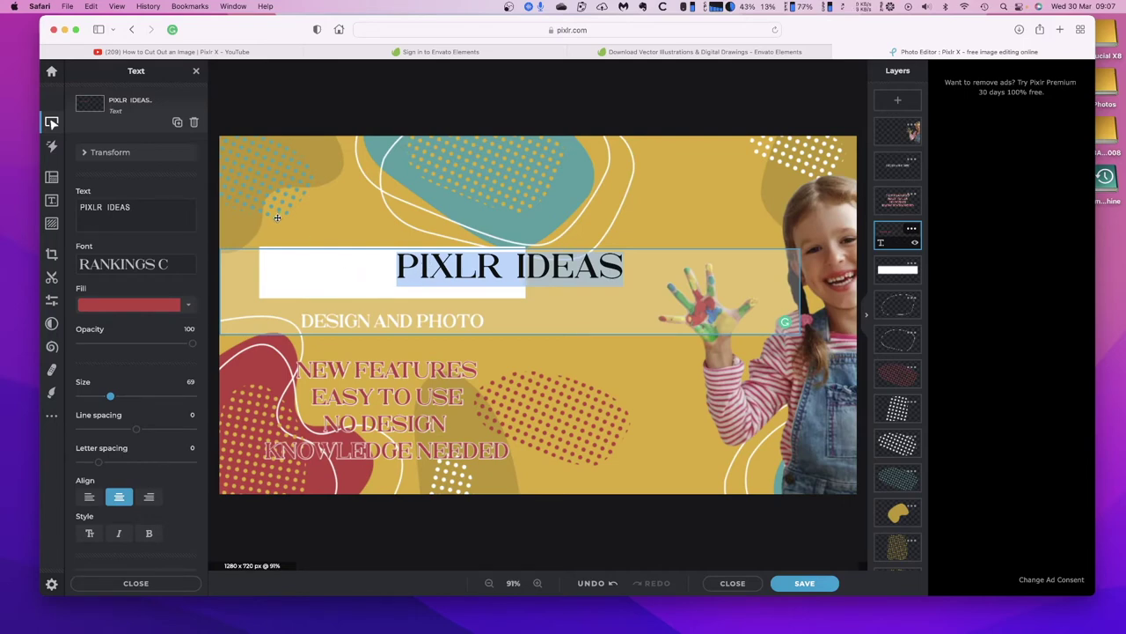
left_click(305, 278)
left_click(331, 233)
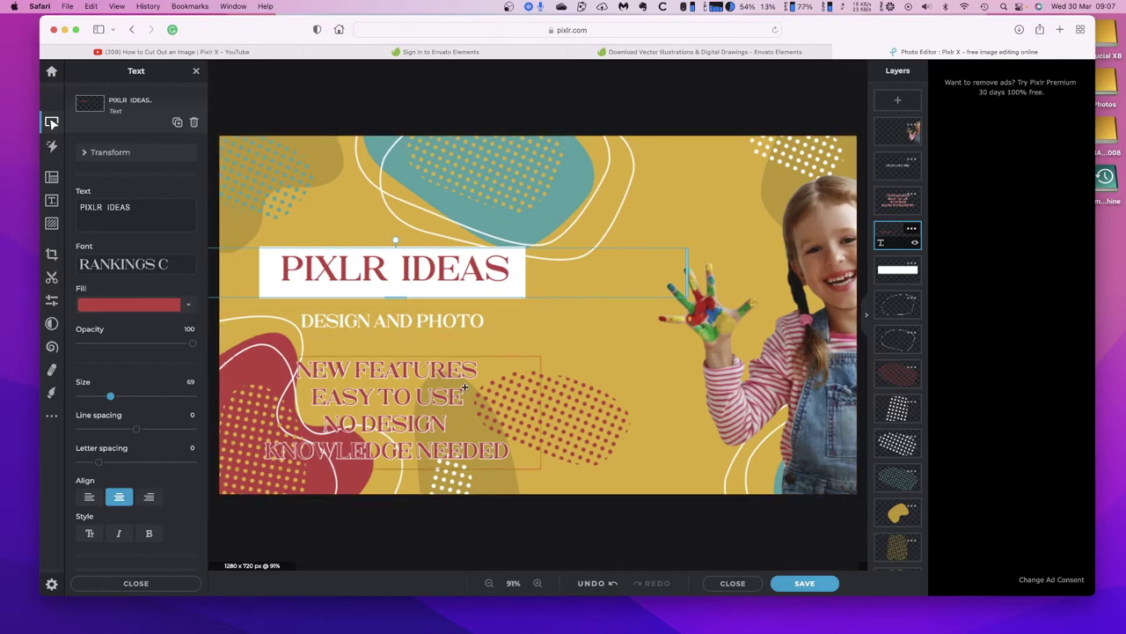
left_click(493, 384)
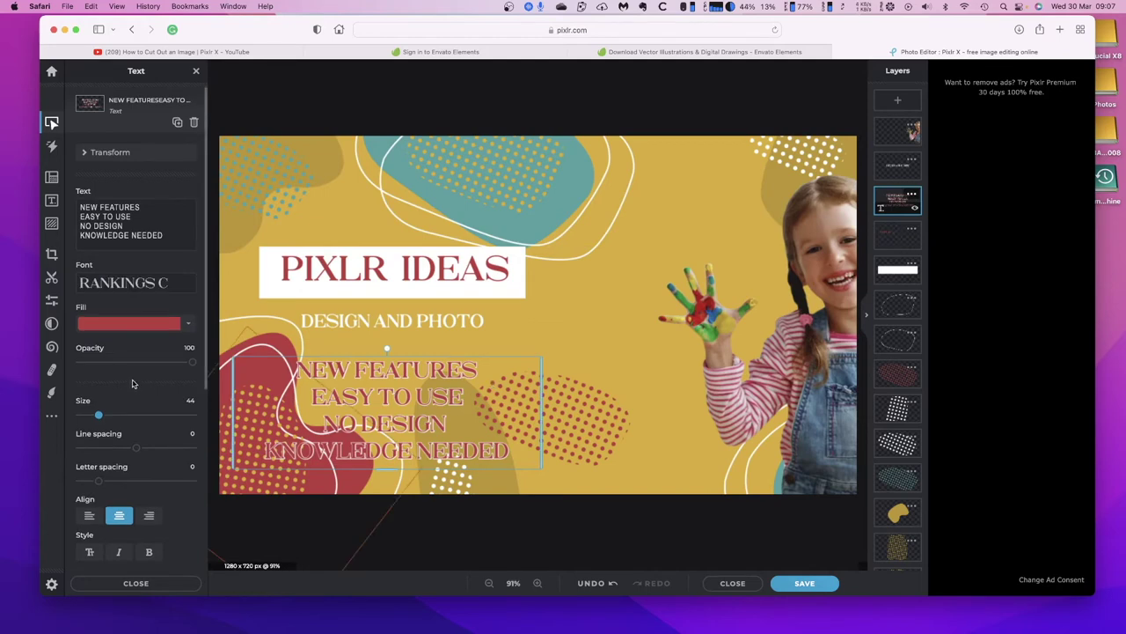
- Turn on a near-white #FCFBFB background box behind the red feature text
scroll(136, 380, "down", 5)
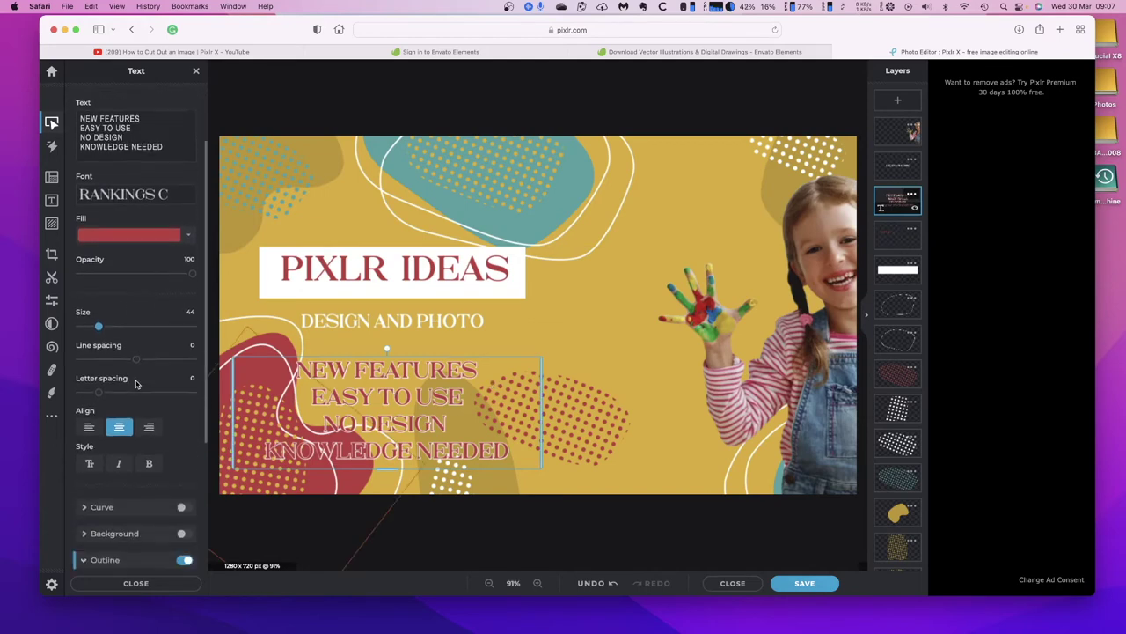
scroll(136, 385, "down", 2)
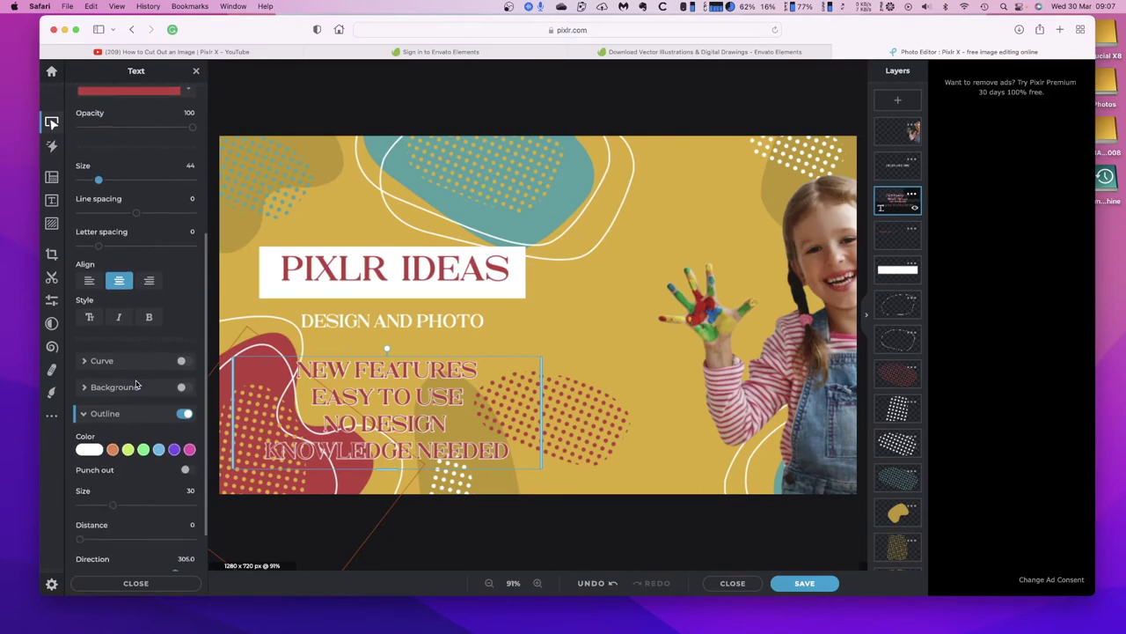
left_click(85, 381)
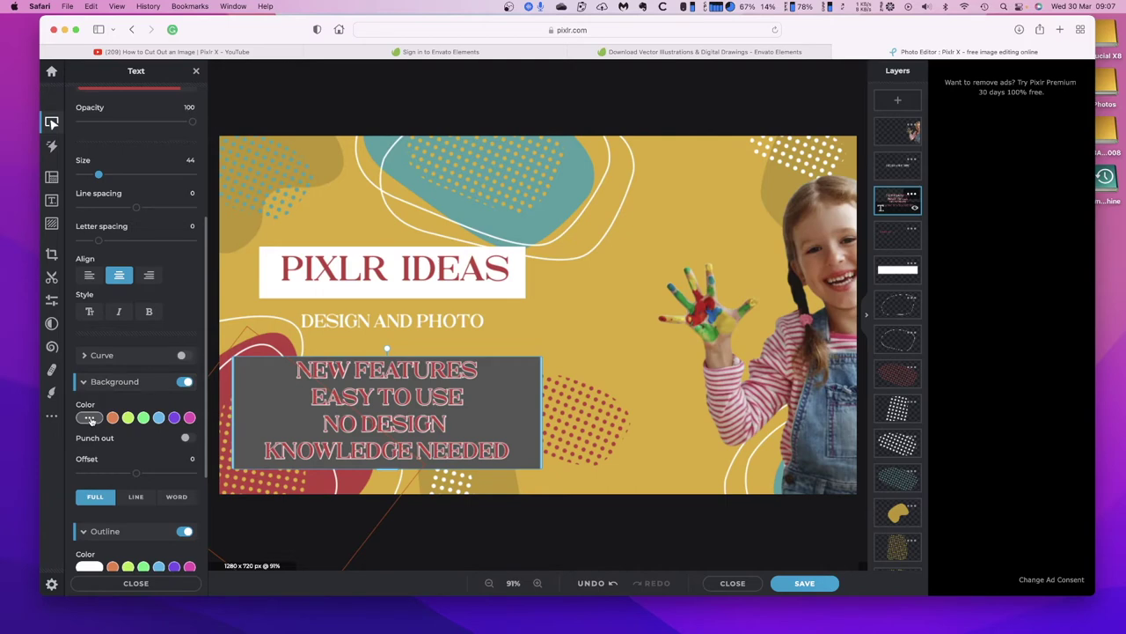
left_click(89, 418)
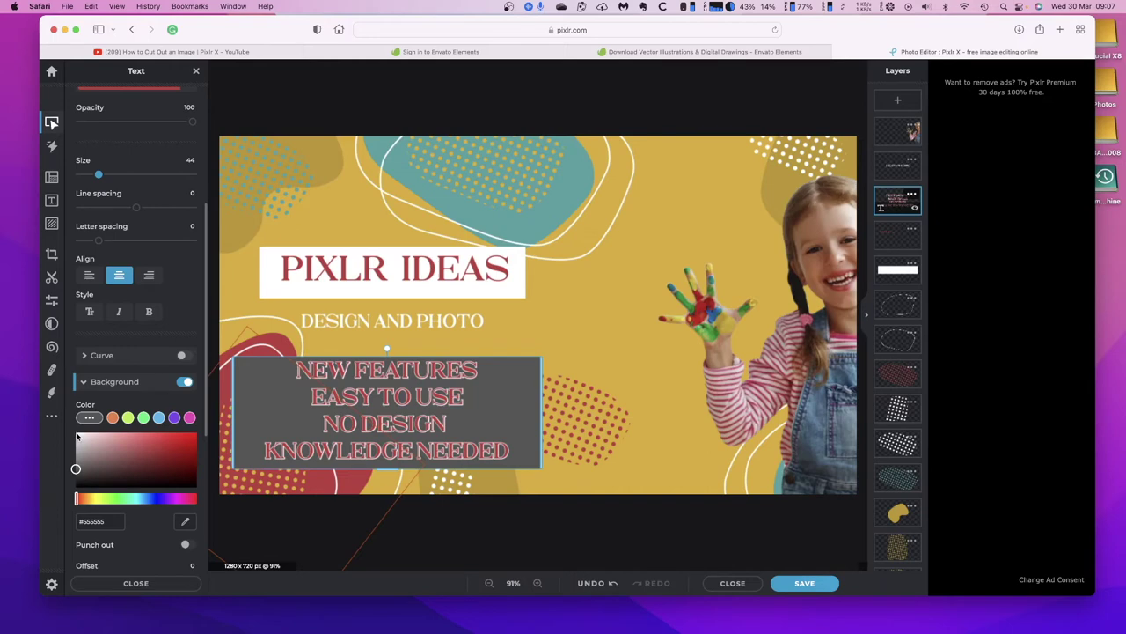
left_click(76, 435)
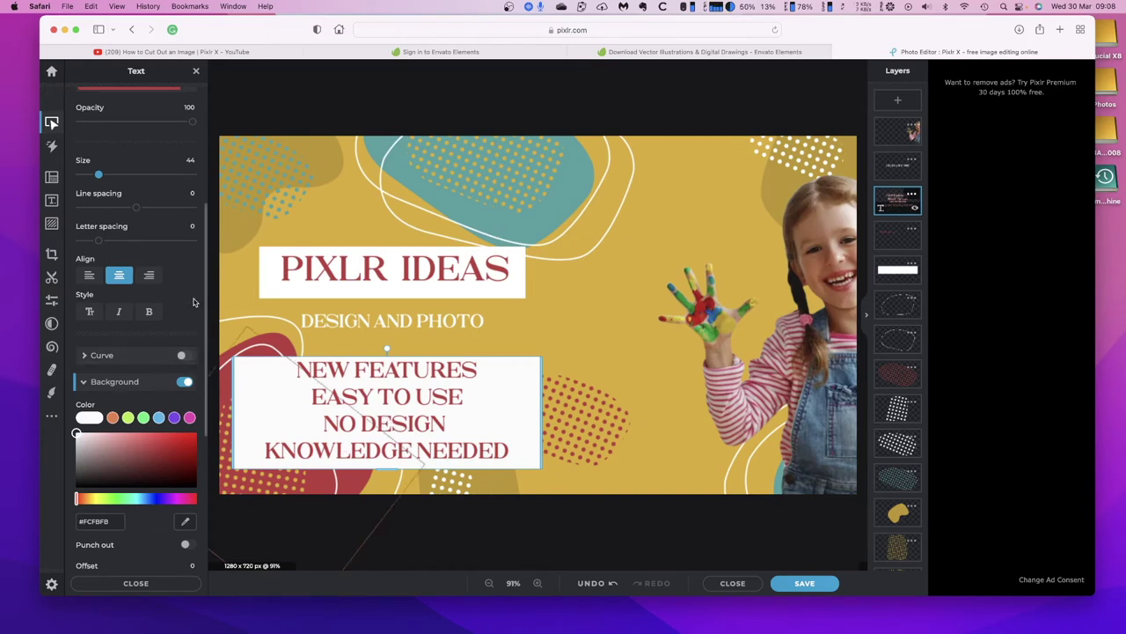
scroll(173, 291, "up", 5)
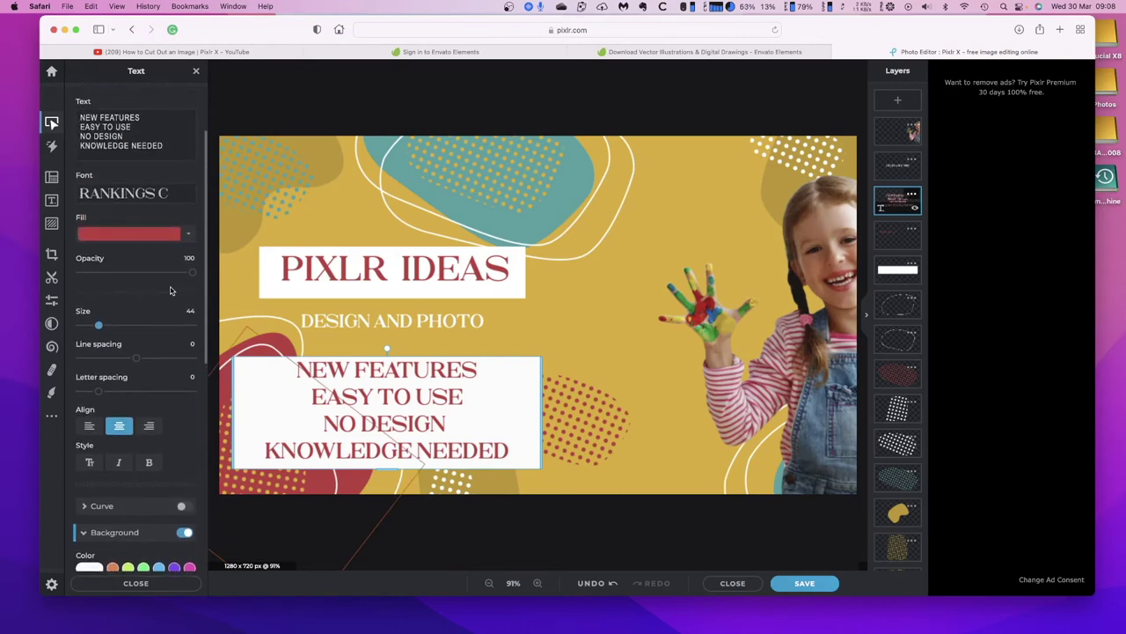
scroll(171, 290, "down", 2)
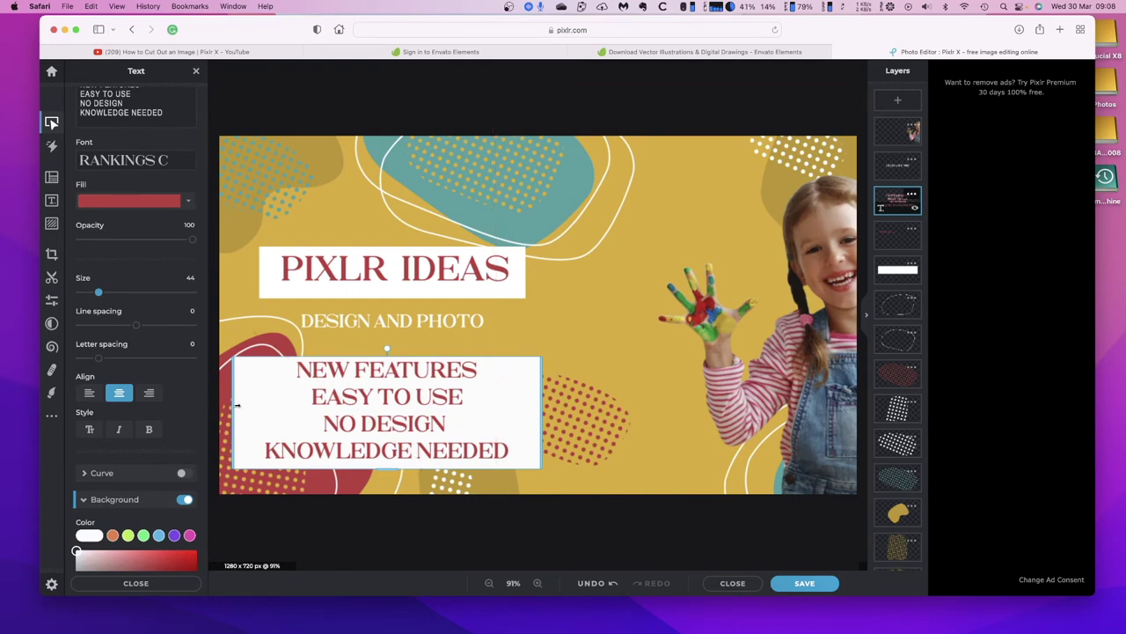
scroll(175, 392, "up", 1)
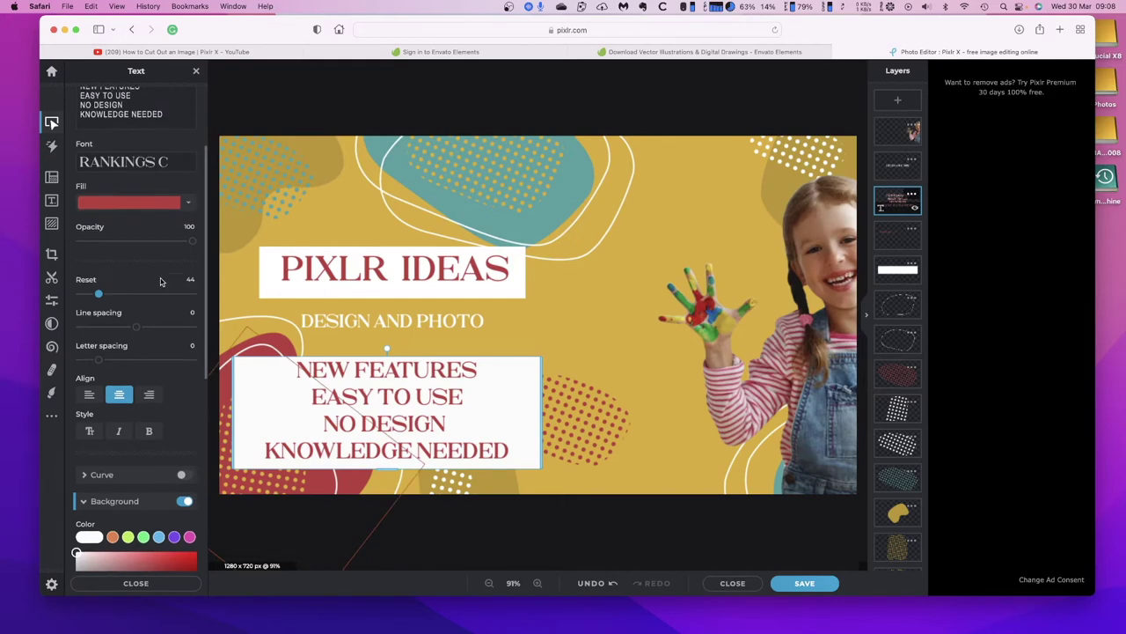
scroll(147, 239, "up", 1)
scroll(147, 240, "down", 3)
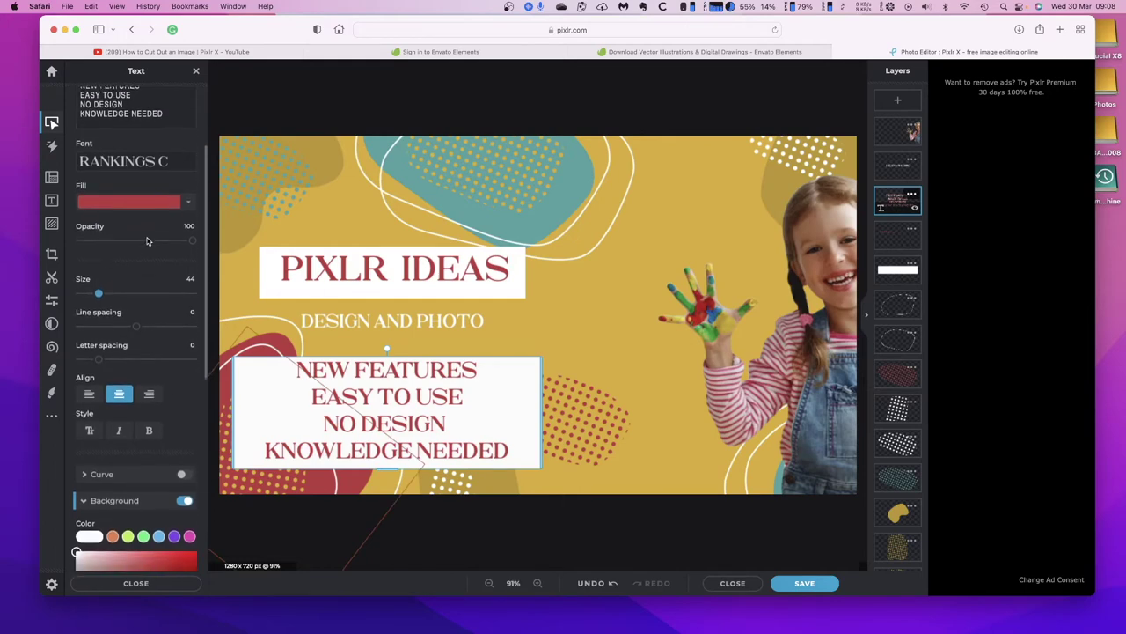
scroll(147, 240, "down", 3)
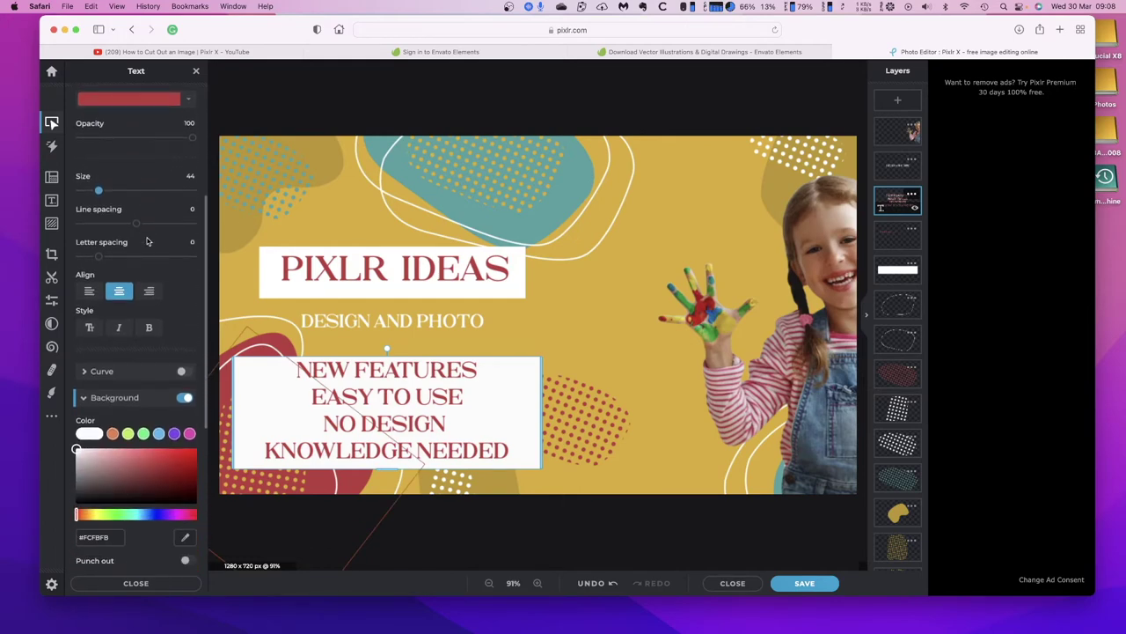
scroll(147, 240, "down", 8)
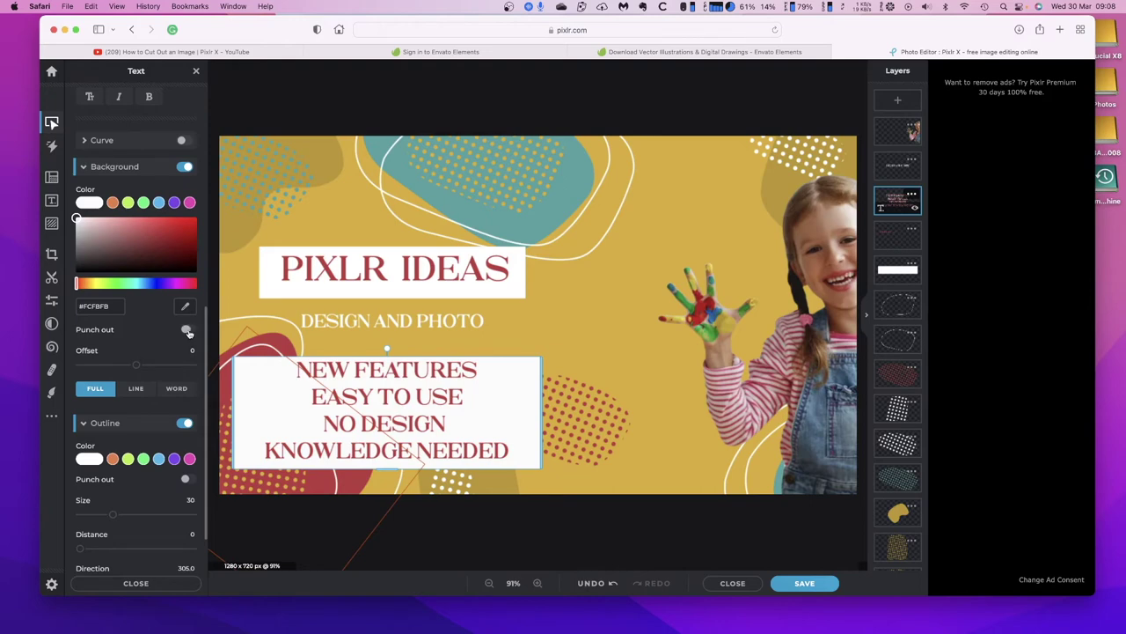
left_click(186, 330)
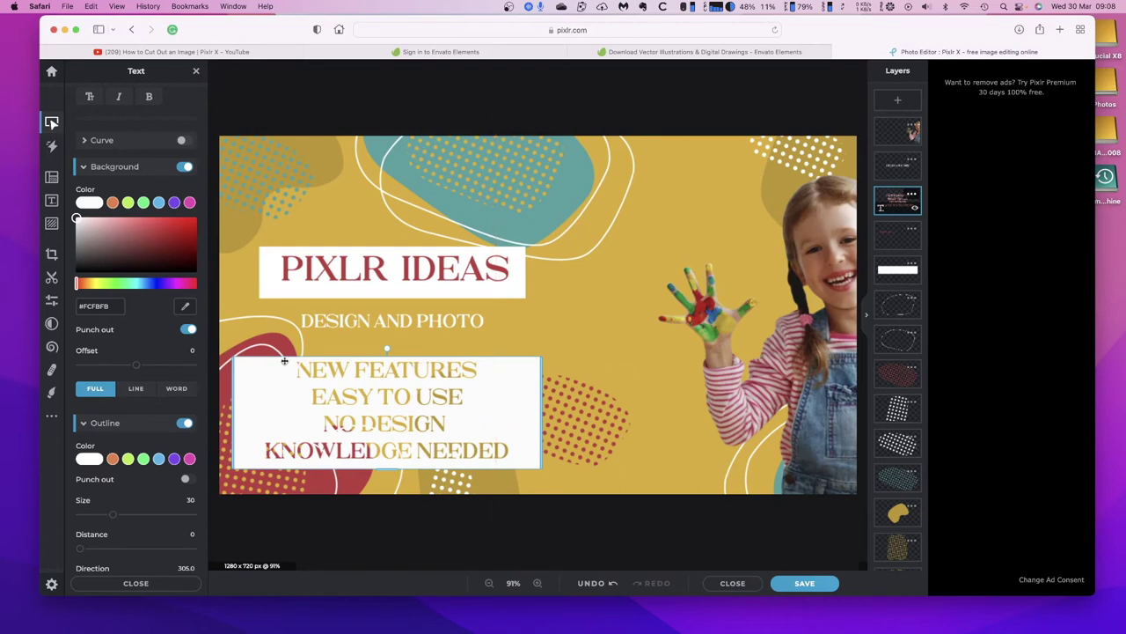
left_click(187, 331)
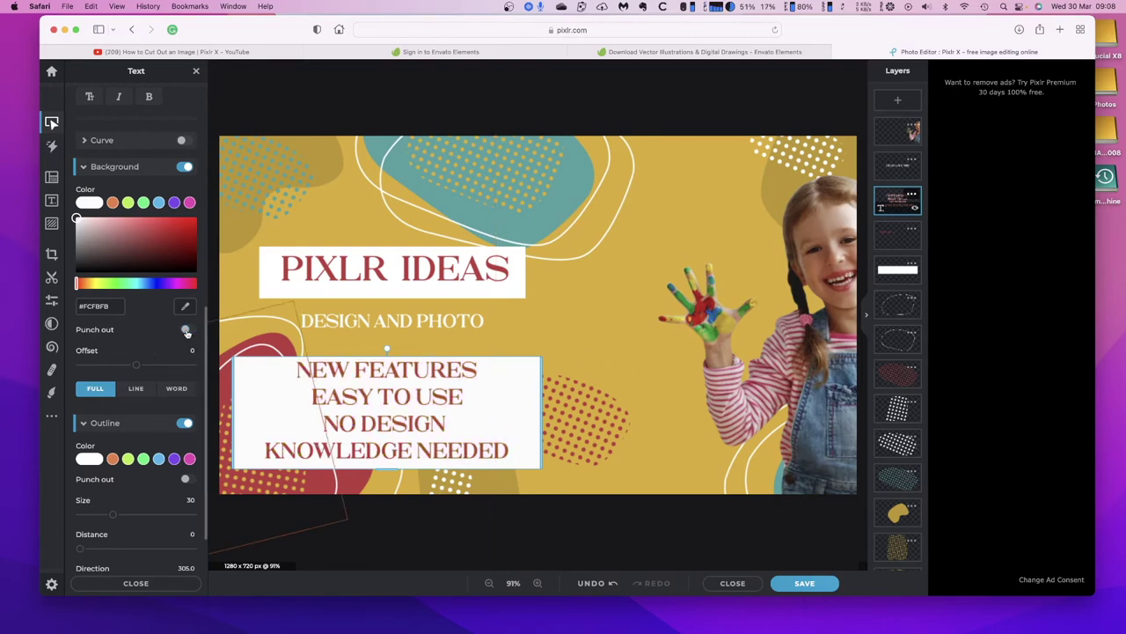
- Unhide the girl photo layer and shift the photo left into the thumbnail's right half
left_click(824, 269)
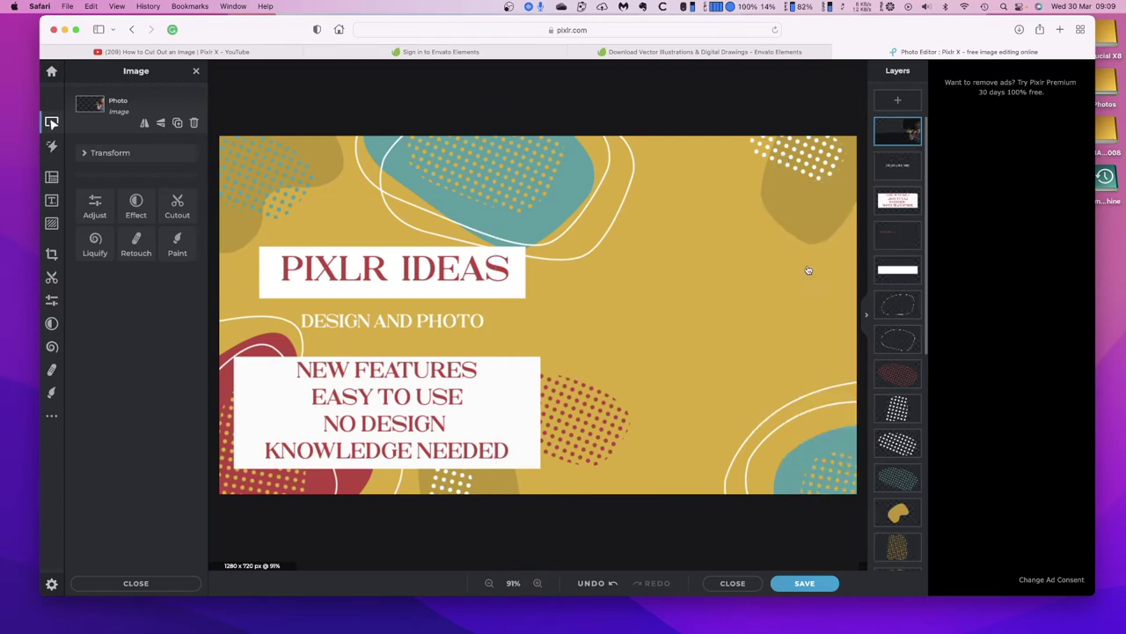
left_click(920, 141)
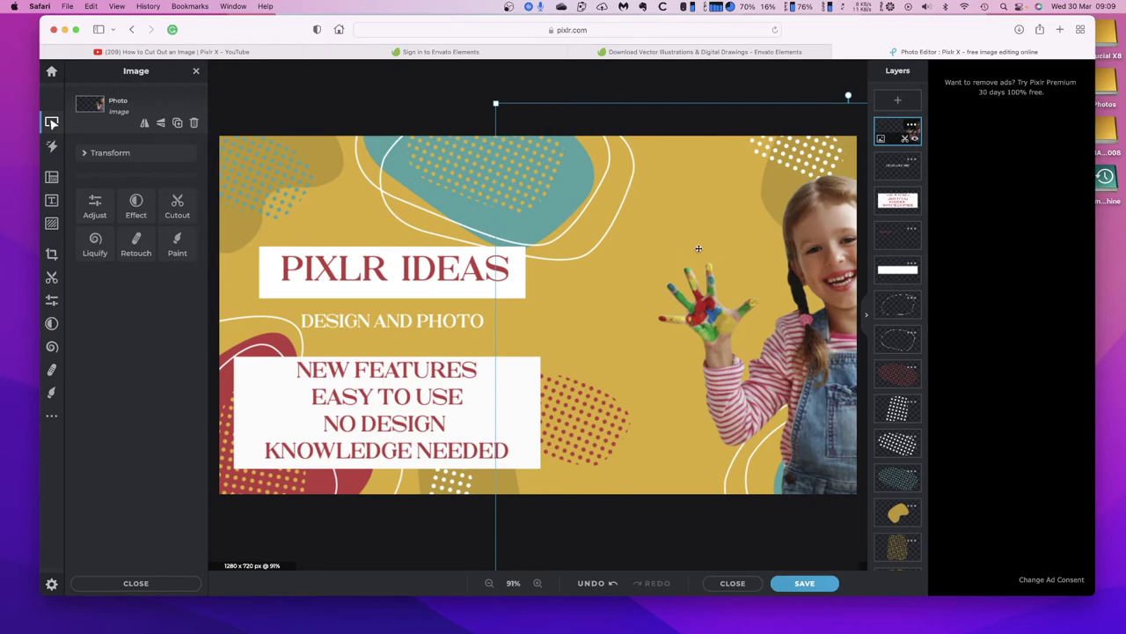
left_click_drag(702, 247, 559, 256)
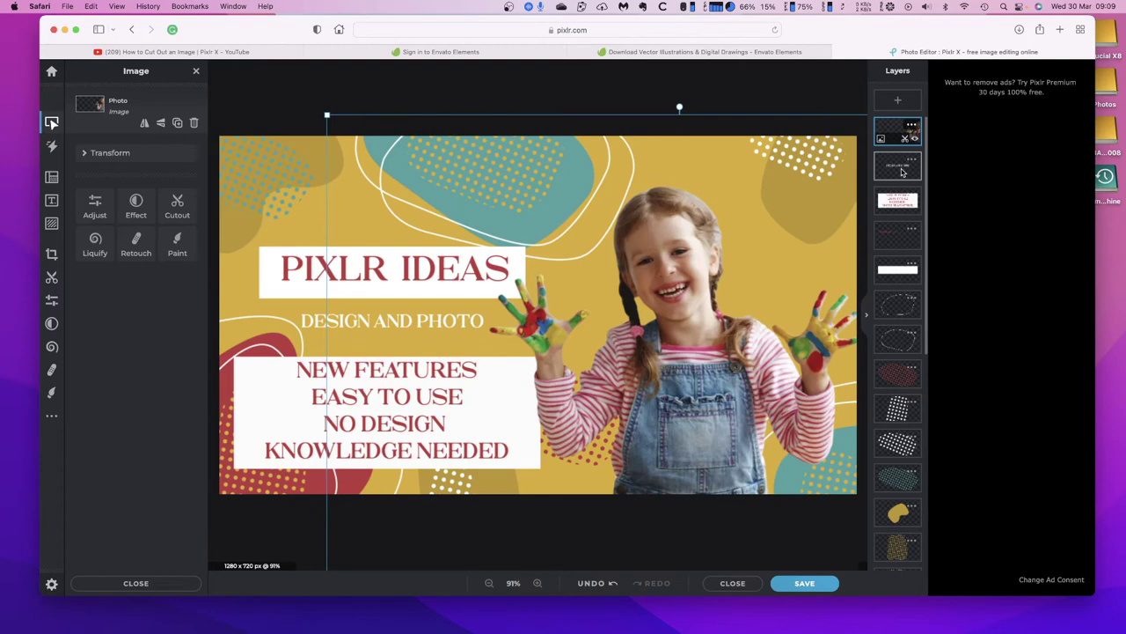
- Move the girl photo layer down to third position, beneath both text layers
left_click_drag(897, 134, 904, 203)
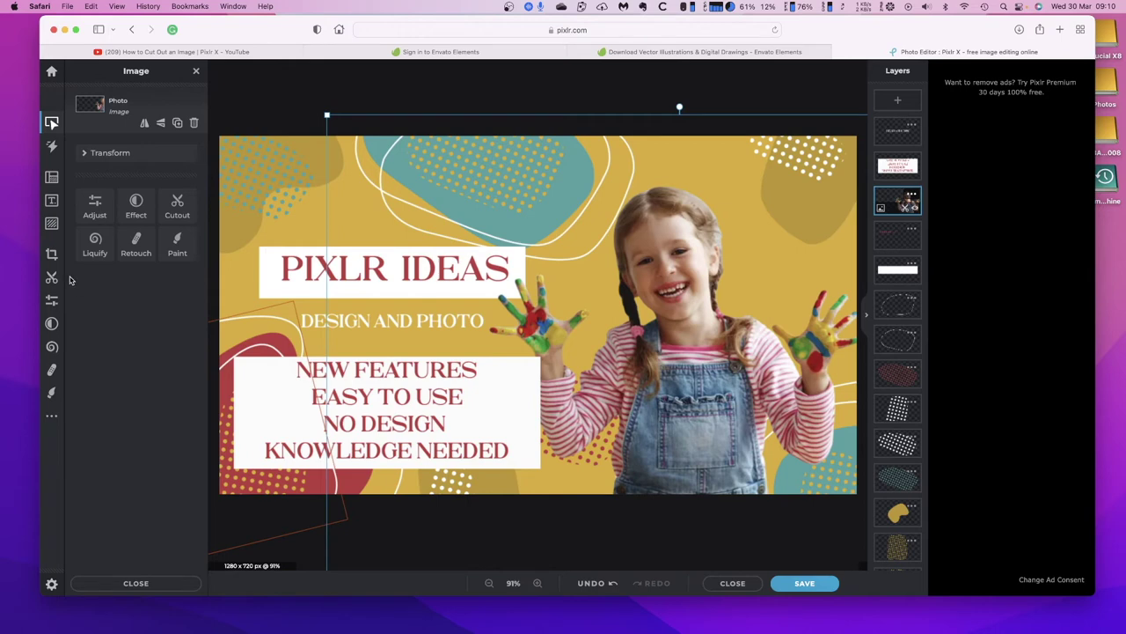
- Upload Cute Winter Kitten Transparent.png from Downloads into the thumbnail design
left_click(52, 225)
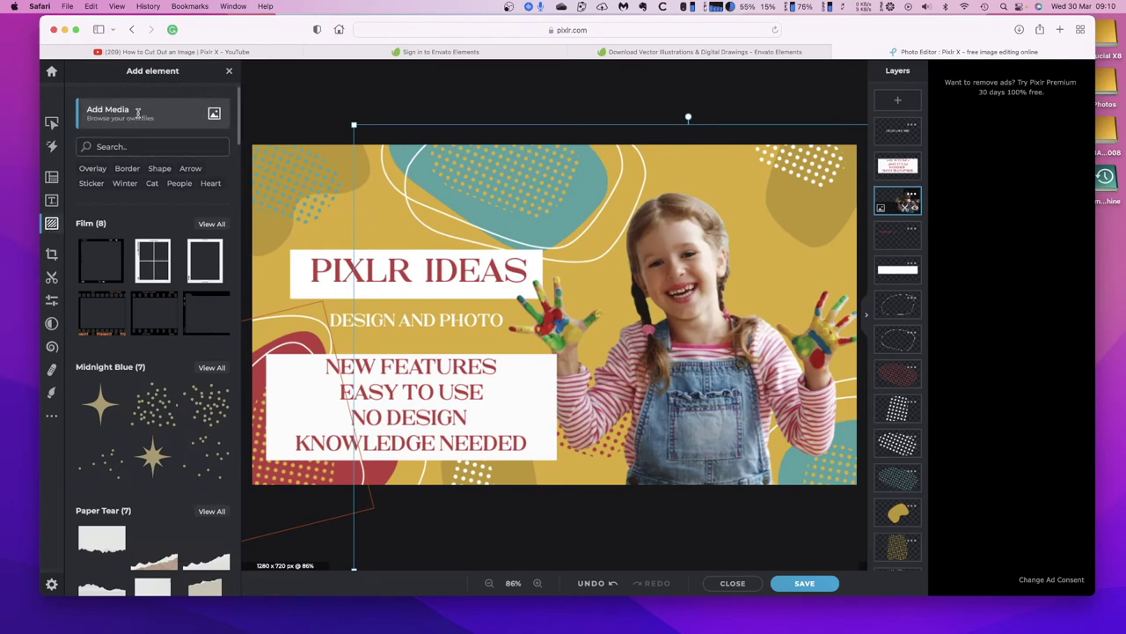
left_click(137, 113)
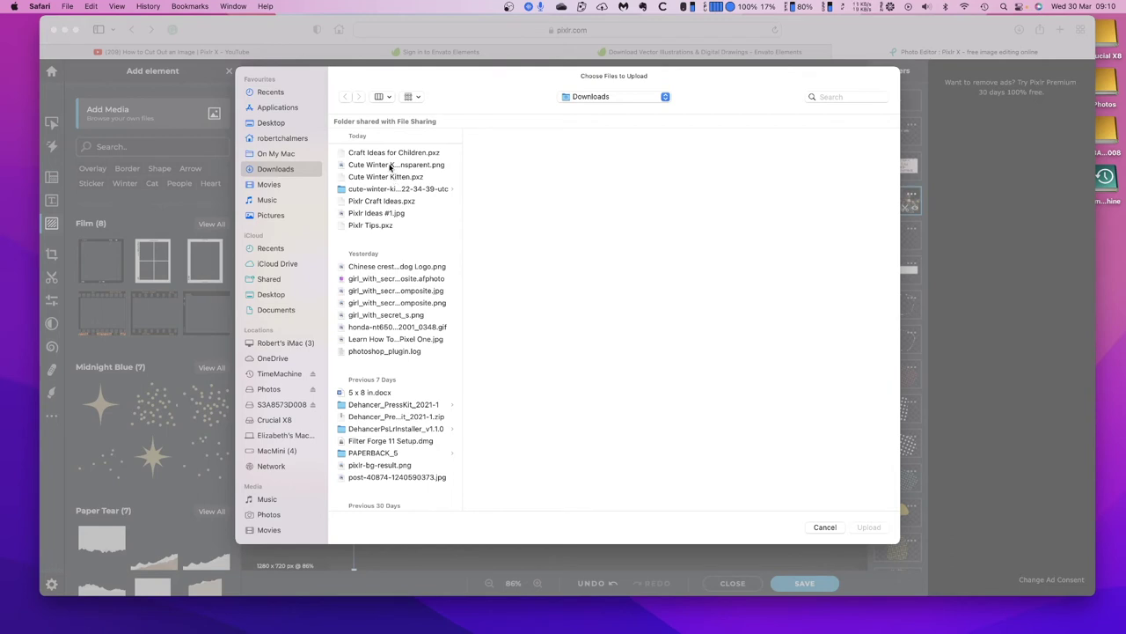
left_click(389, 165)
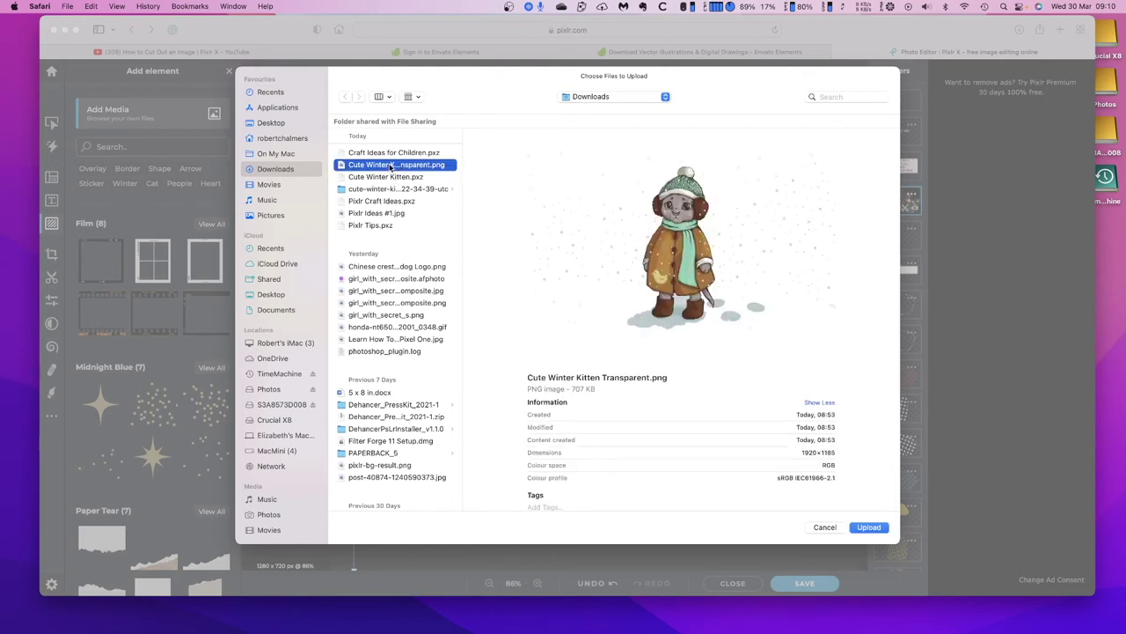
left_click(390, 165)
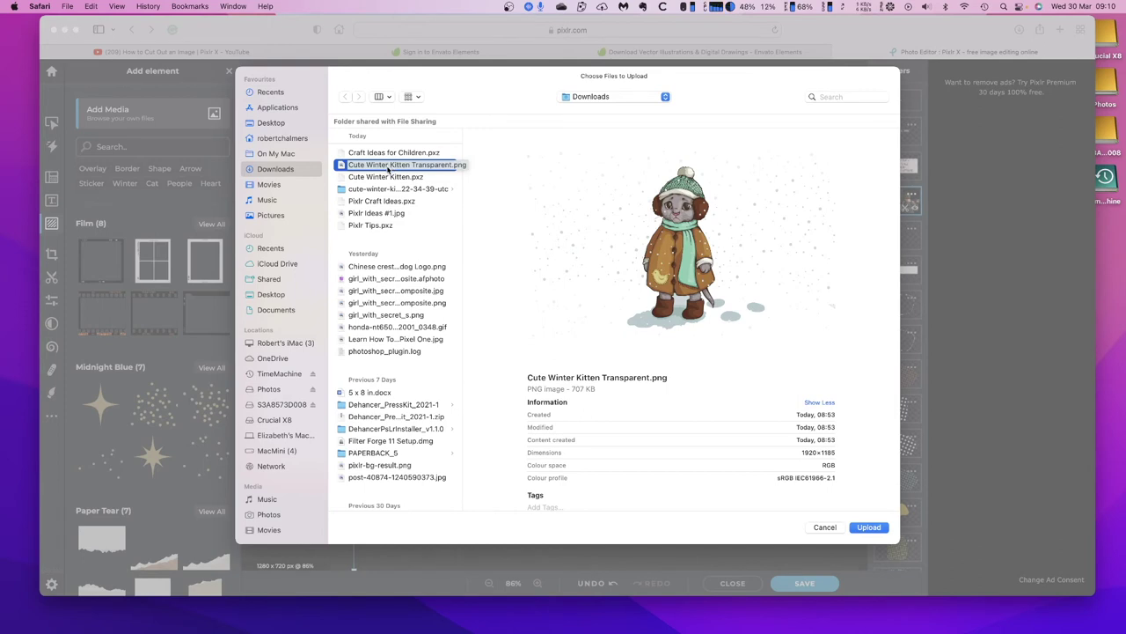
left_click(604, 238)
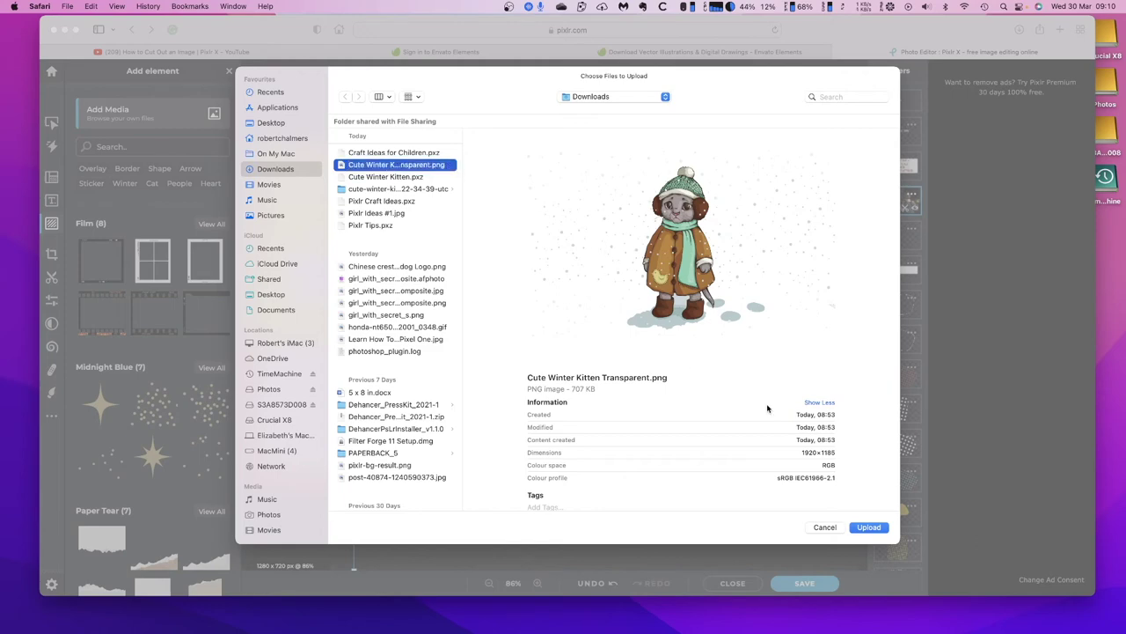
left_click(868, 527)
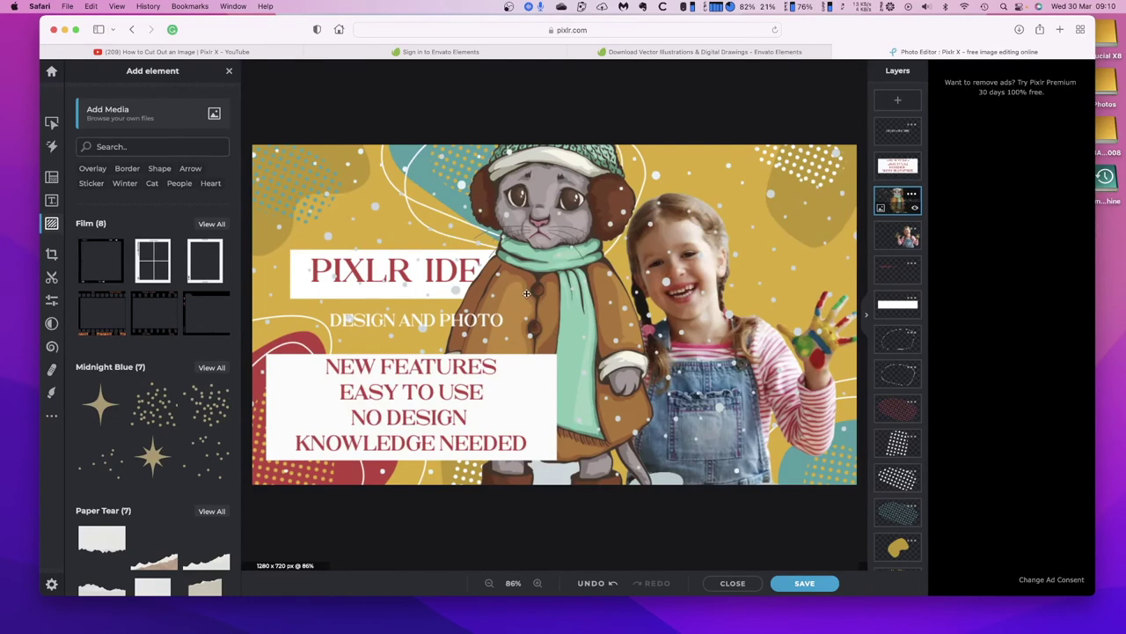
- Resize the kitten and place it right of centre, then select the girl photo layer
left_click_drag(526, 292, 351, 355)
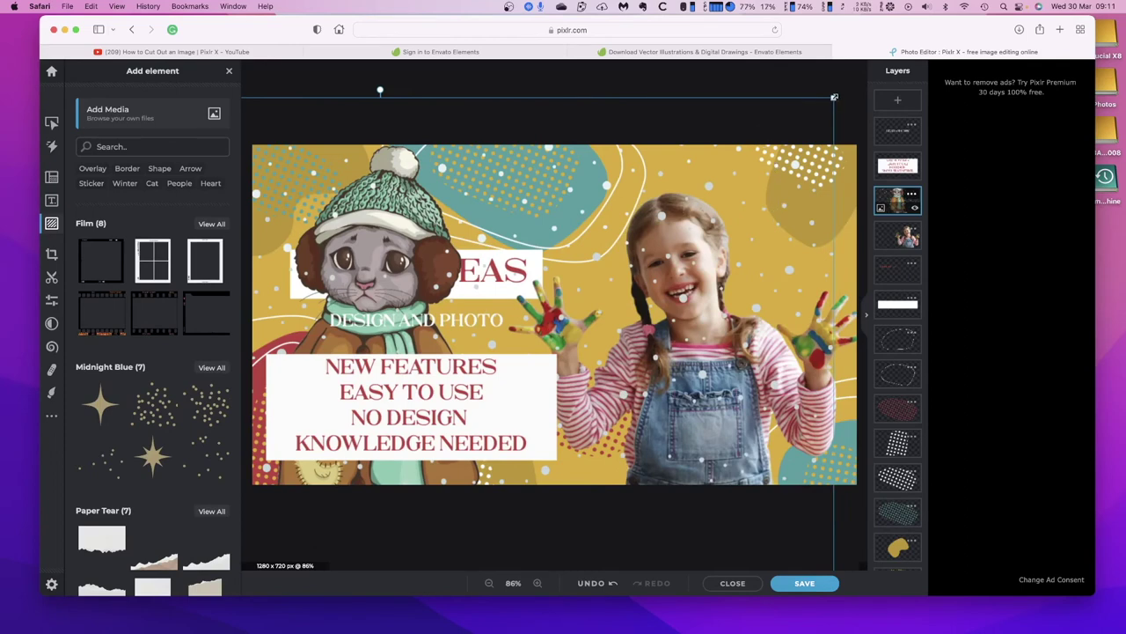
left_click_drag(833, 96, 775, 197)
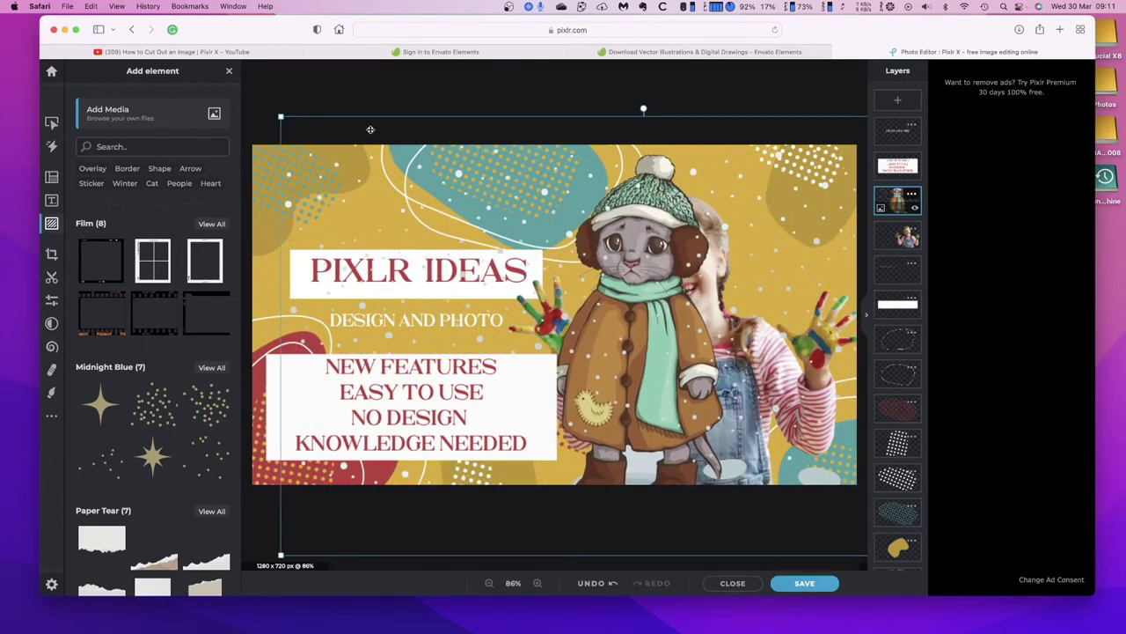
left_click_drag(278, 116, 351, 153)
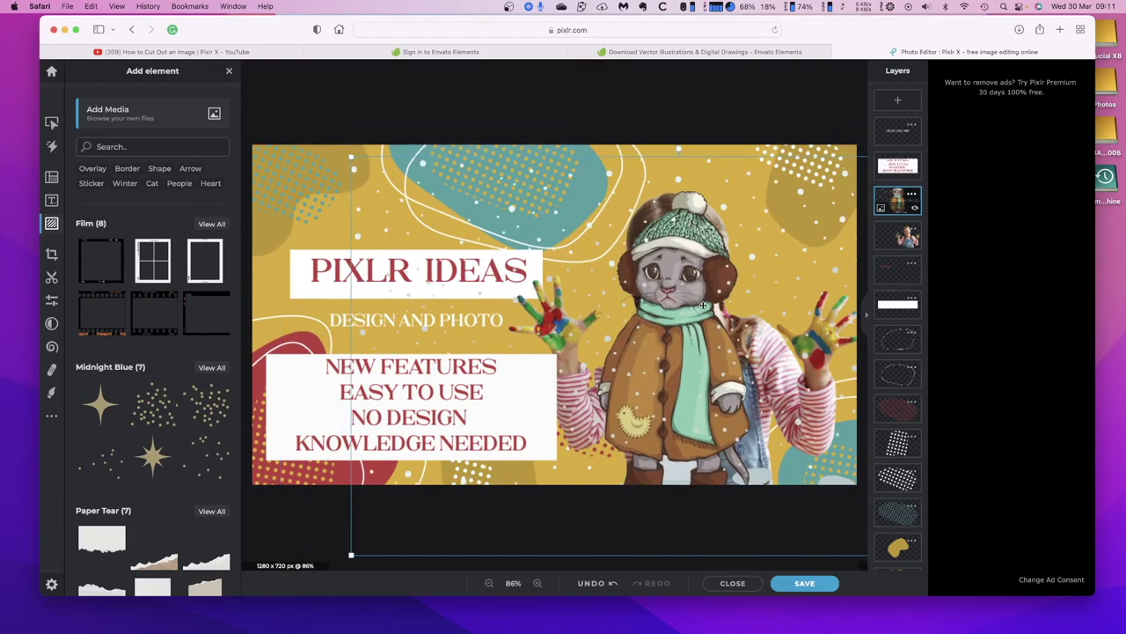
left_click_drag(703, 305, 698, 261)
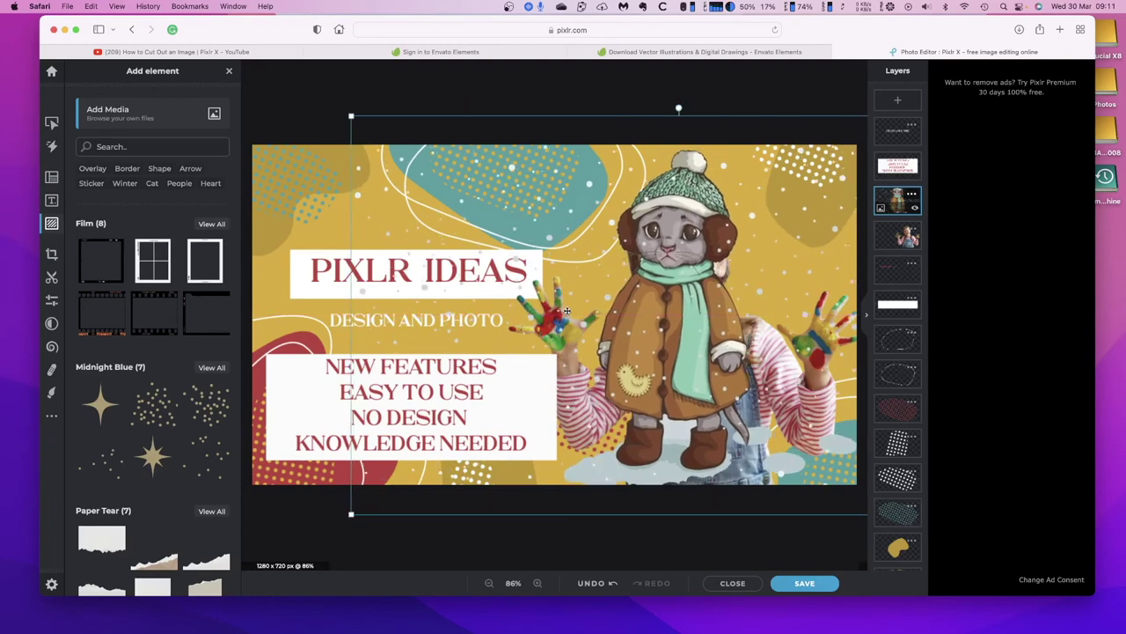
left_click(904, 239)
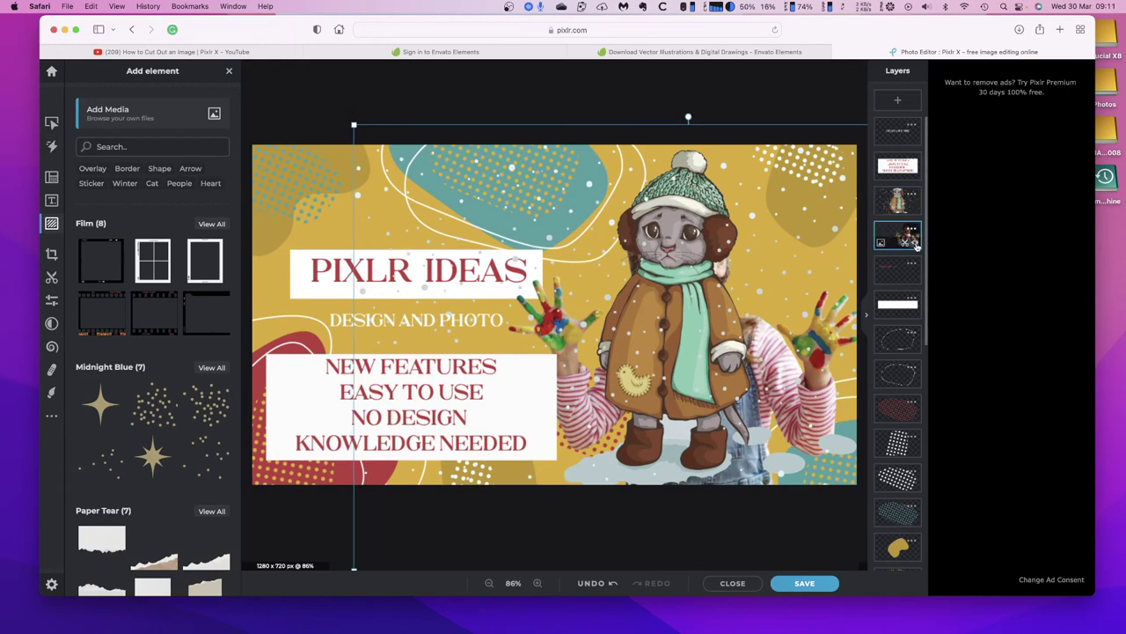
- Hide the girl photo layer so the kitten stands alone beside the text
left_click(916, 246)
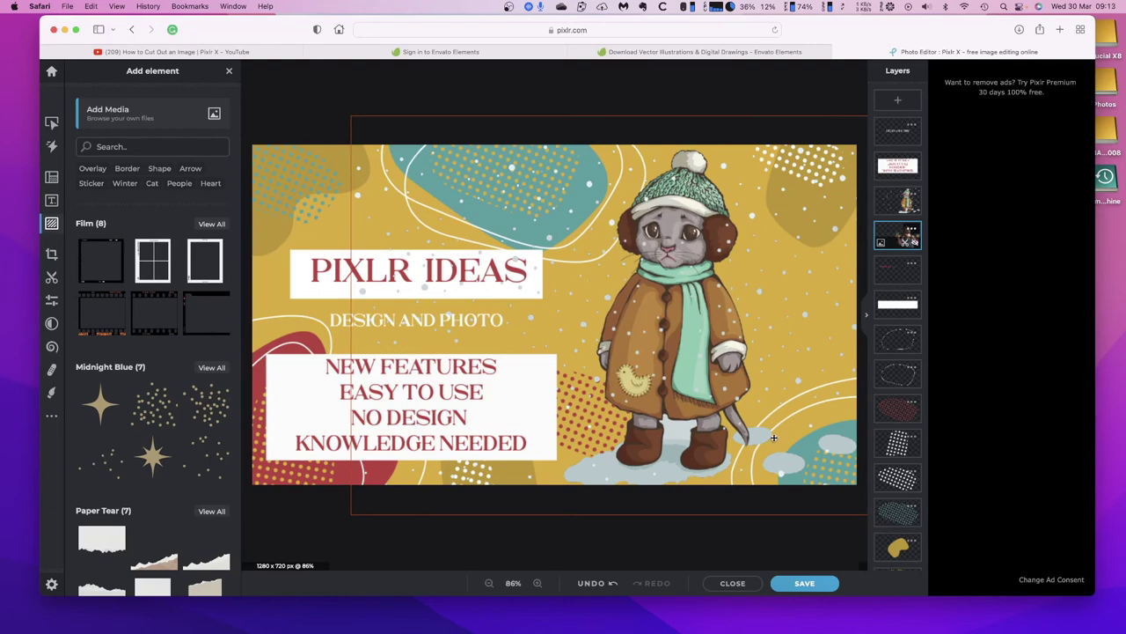
- Save the cat thumbnail as an editable PXZ project and close the advert afterwards
left_click(802, 583)
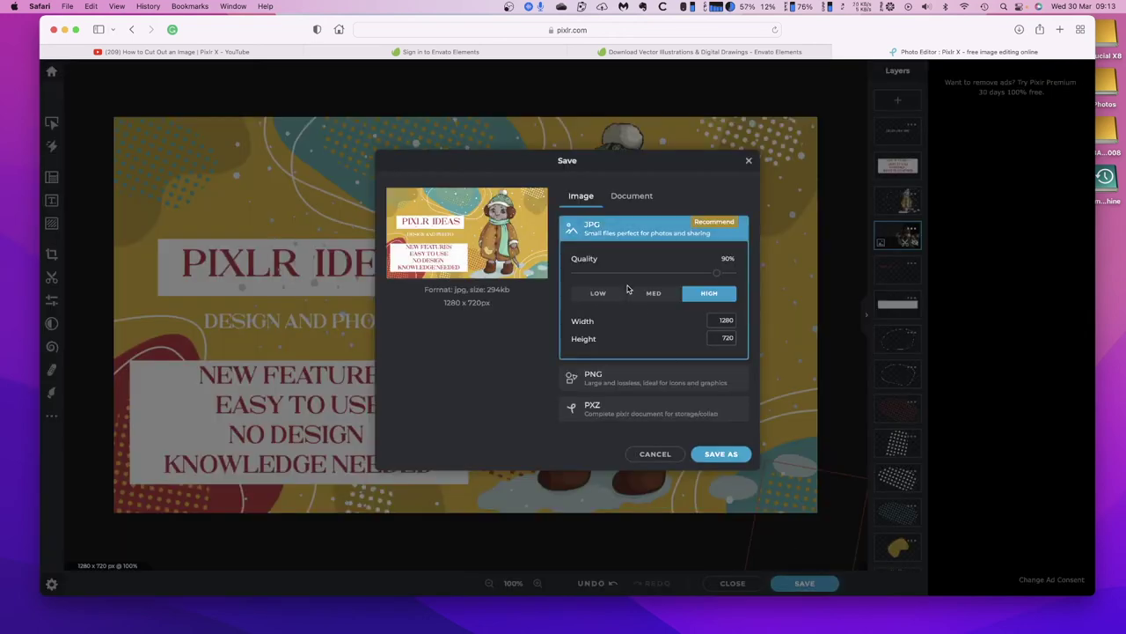
left_click(640, 410)
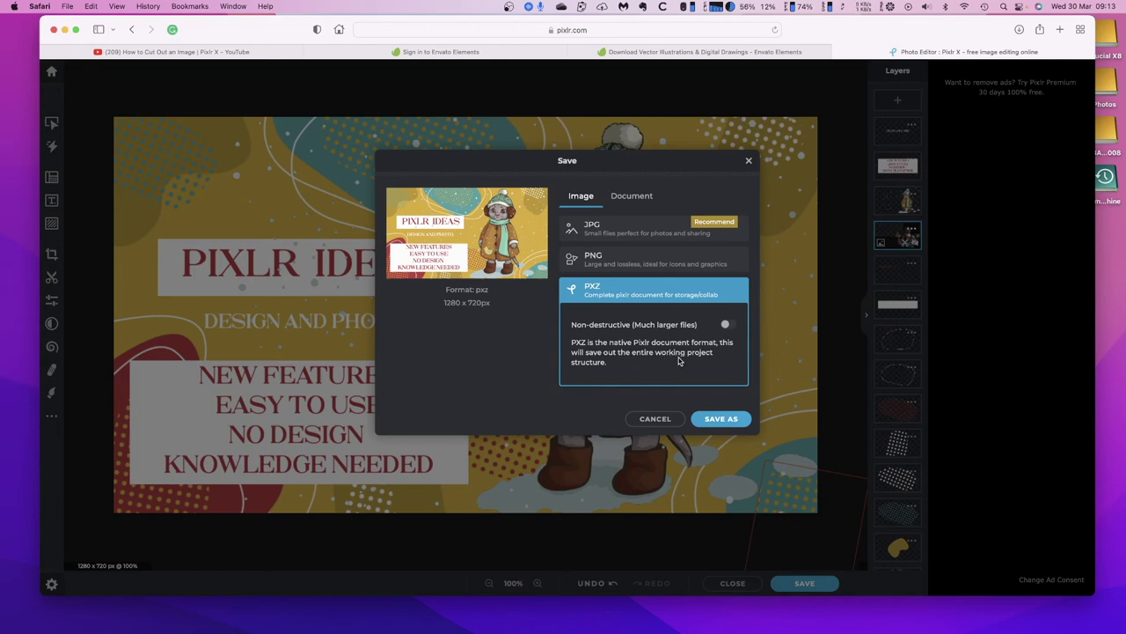
left_click(721, 419)
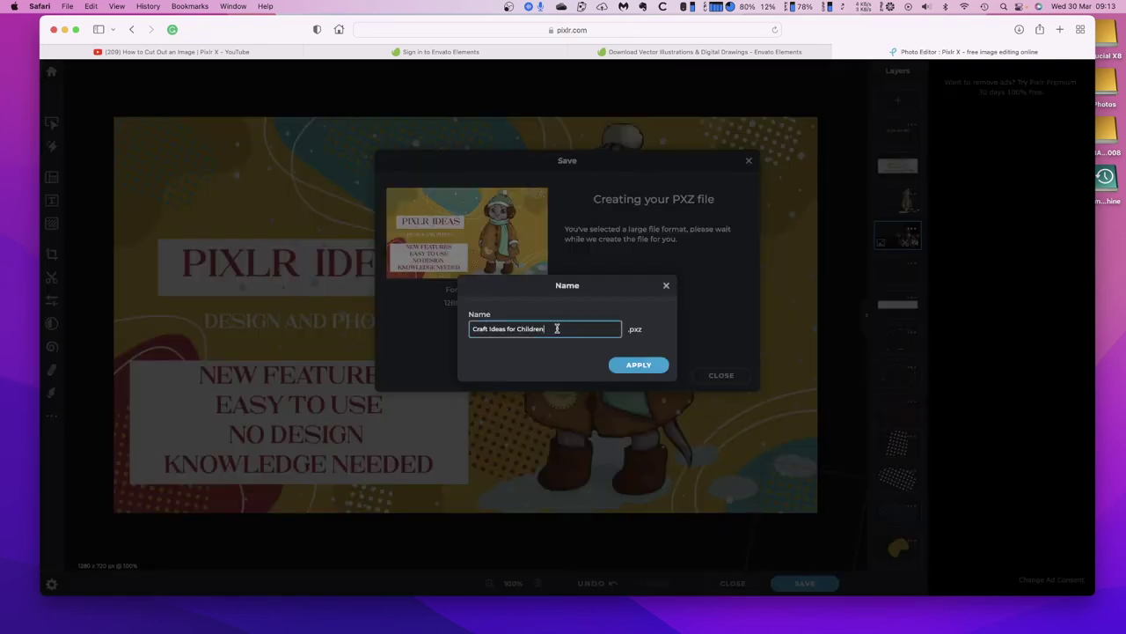
type("TWO")
left_click(639, 365)
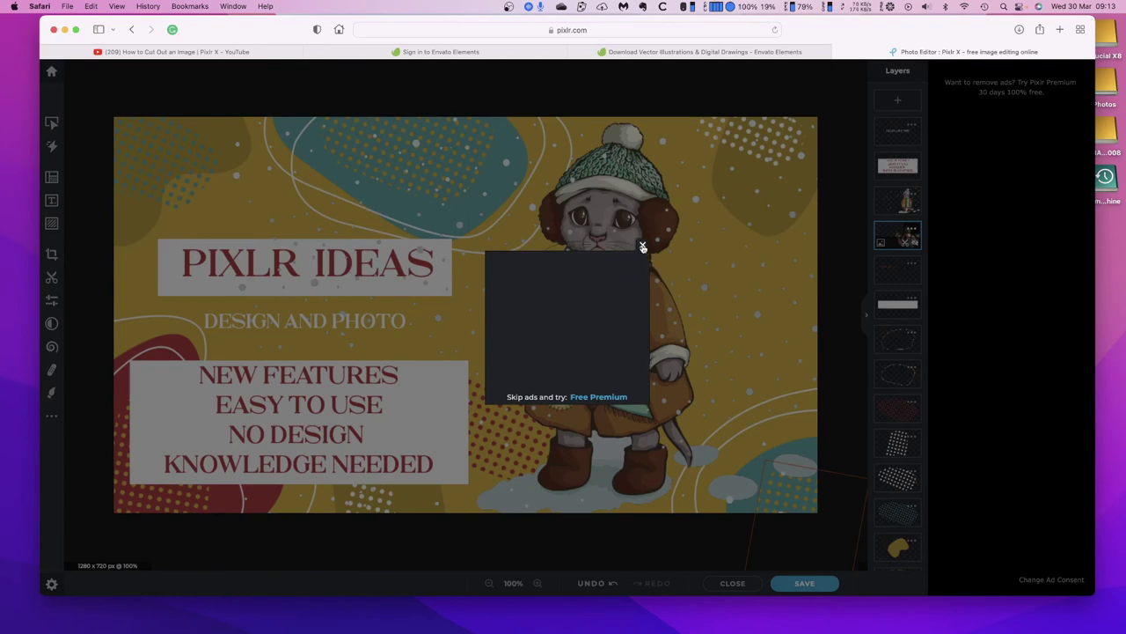
left_click(643, 246)
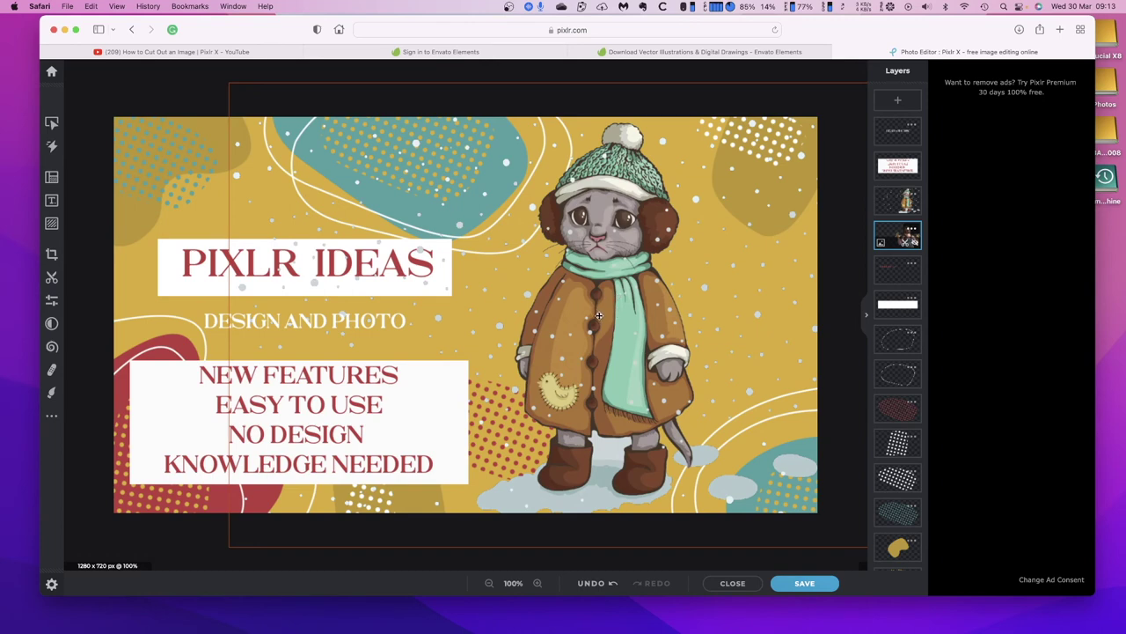
- Export the design as PNG named 'Pixlr Ideas for YouTube Thumbnail #1' and dismiss the advert
left_click(801, 584)
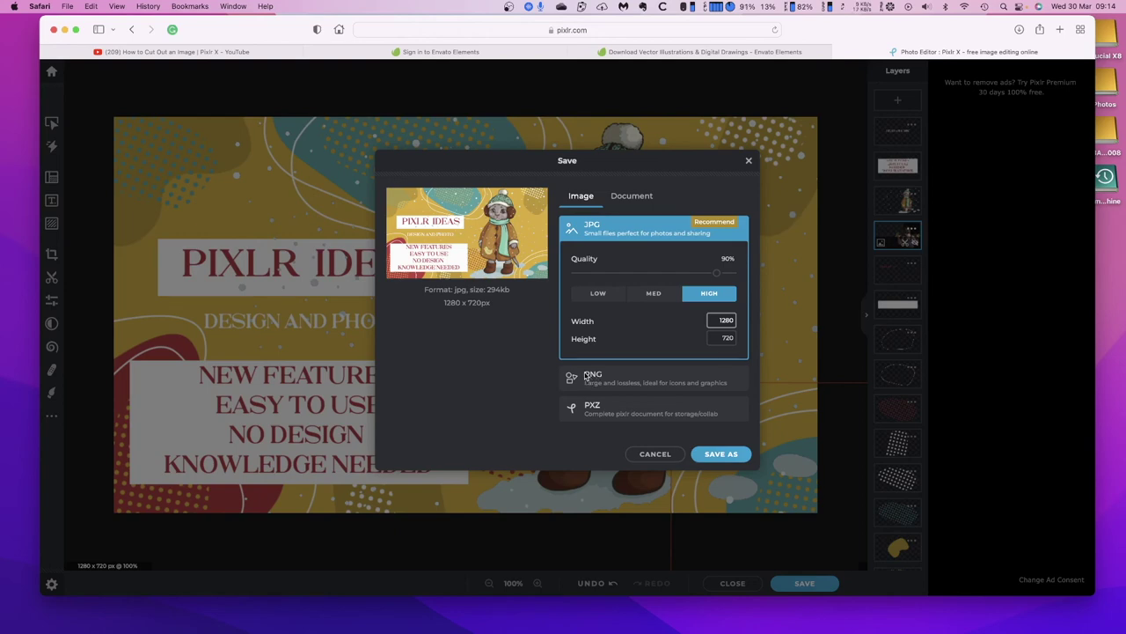
left_click(589, 379)
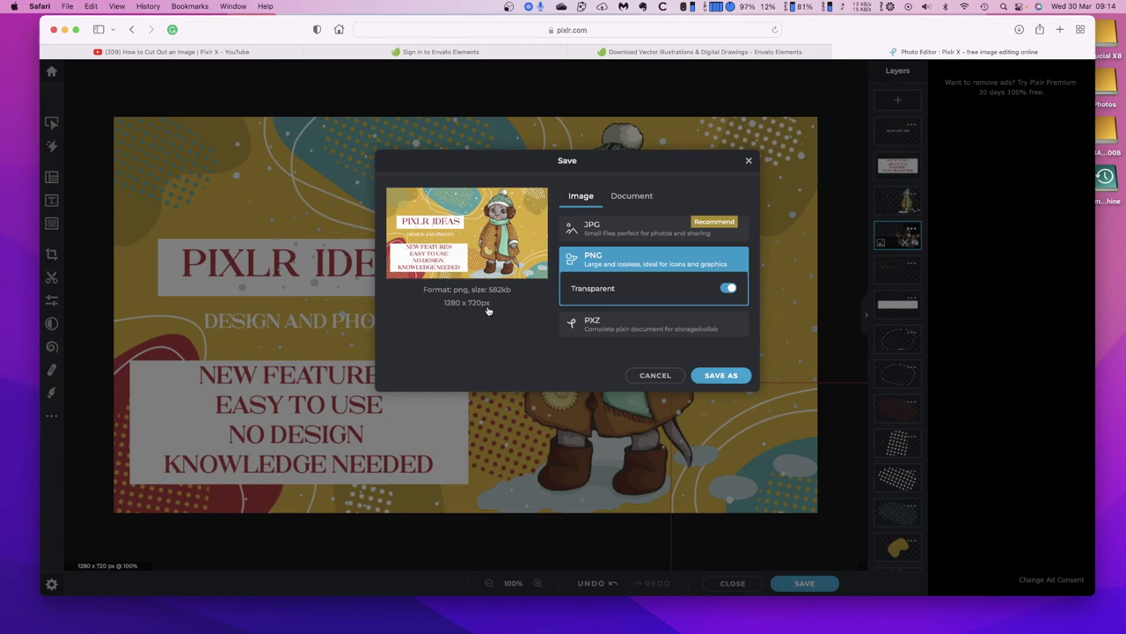
left_click(727, 376)
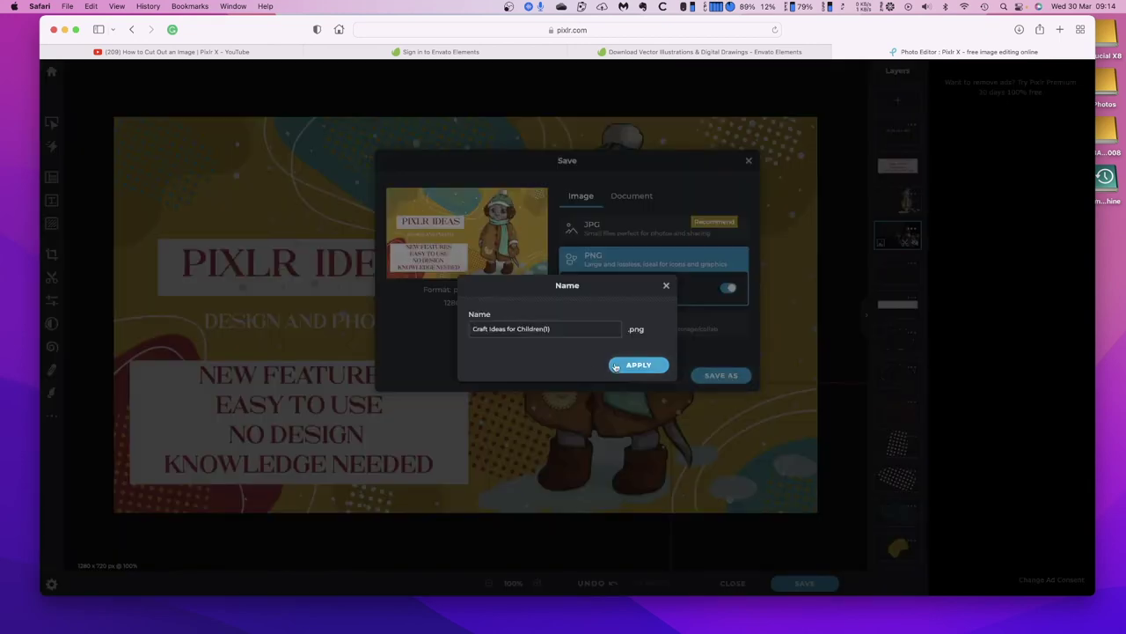
left_click(561, 331)
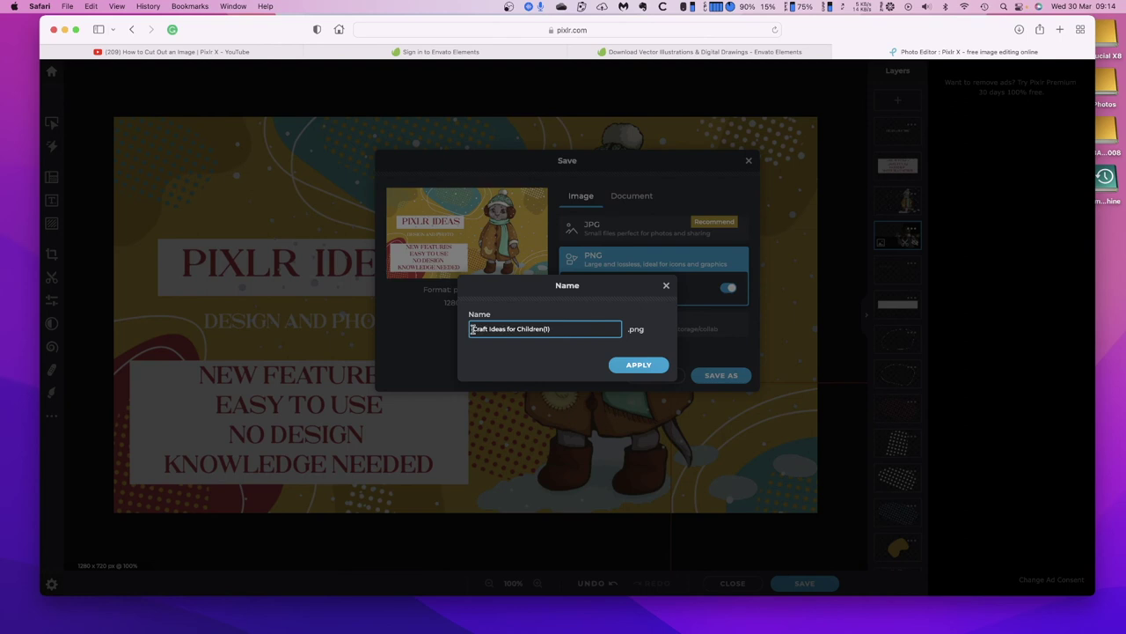
left_click_drag(472, 329, 489, 329)
type("Pixlr")
left_click_drag(516, 329, 551, 328)
type("YouTube Thumbna")
type("#1")
left_click(642, 369)
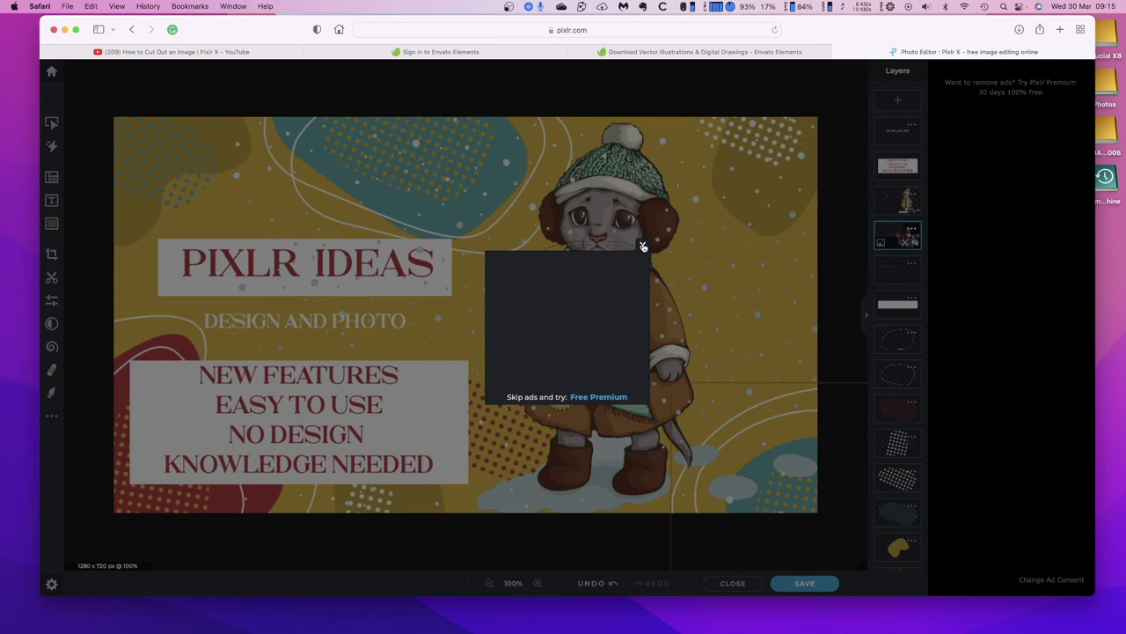
left_click(643, 247)
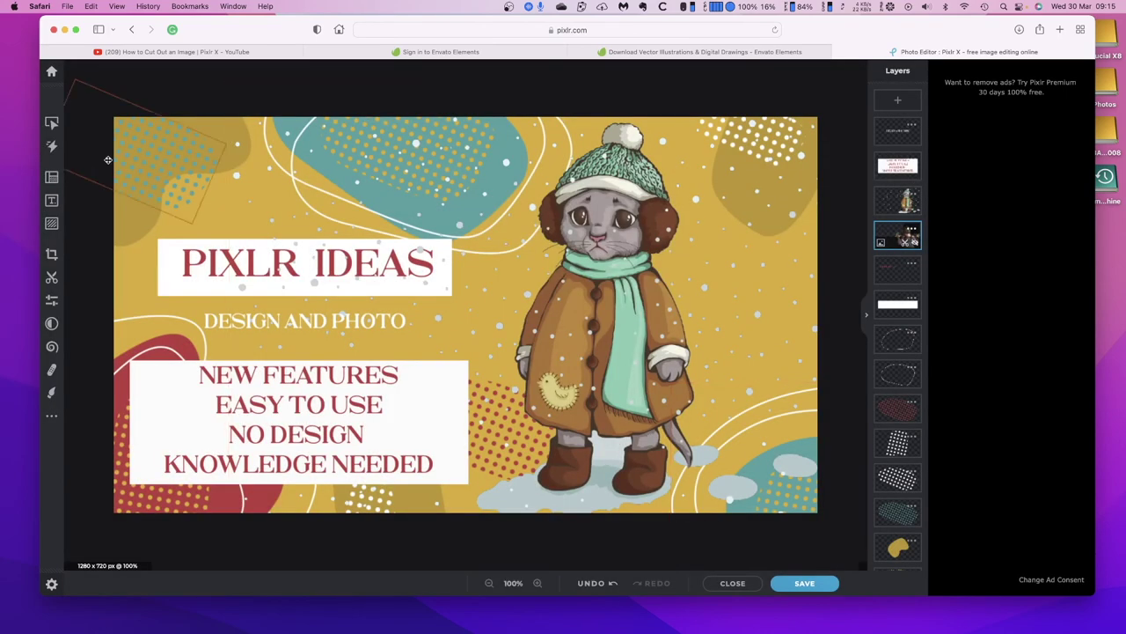
- Close the thumbnail project and return to the home page's Latest projects list
left_click(728, 583)
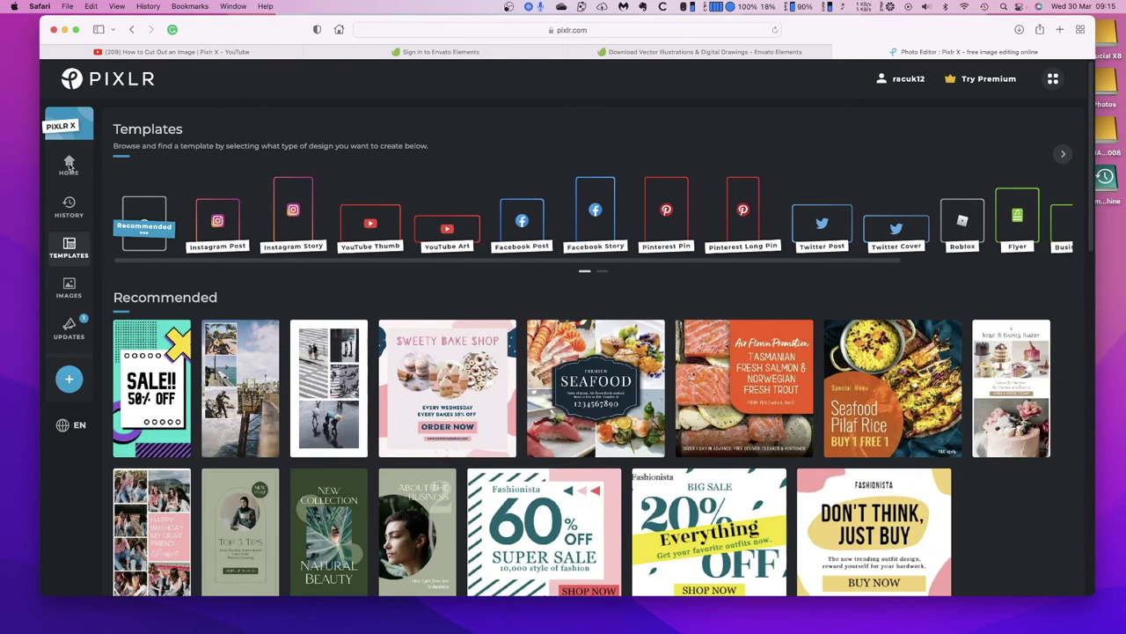
left_click(68, 164)
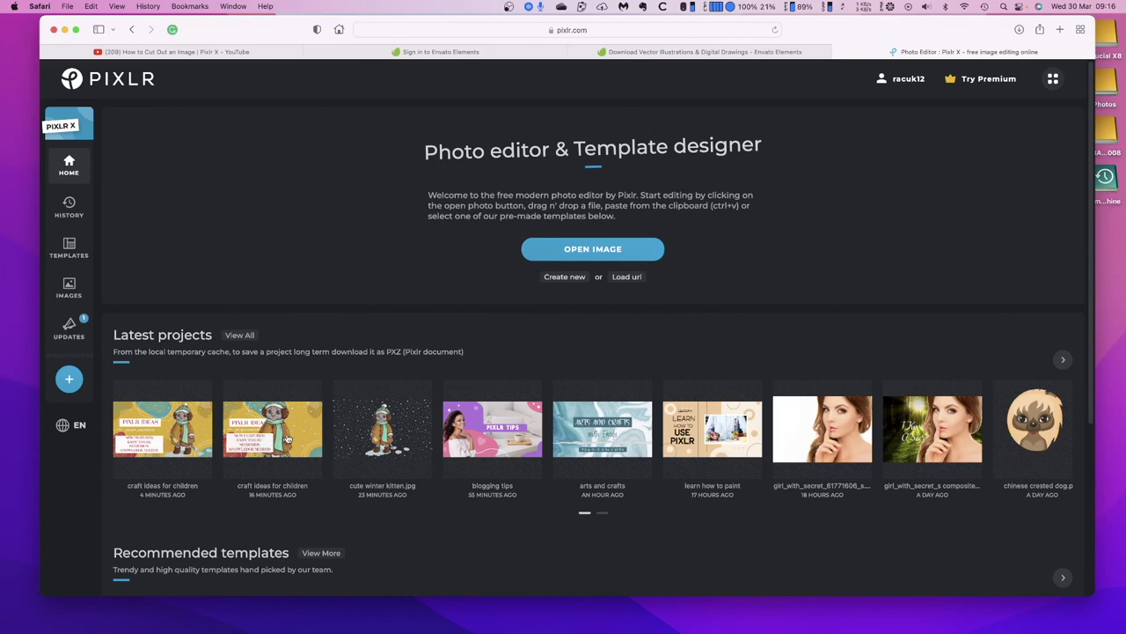
mouse_move(282, 482)
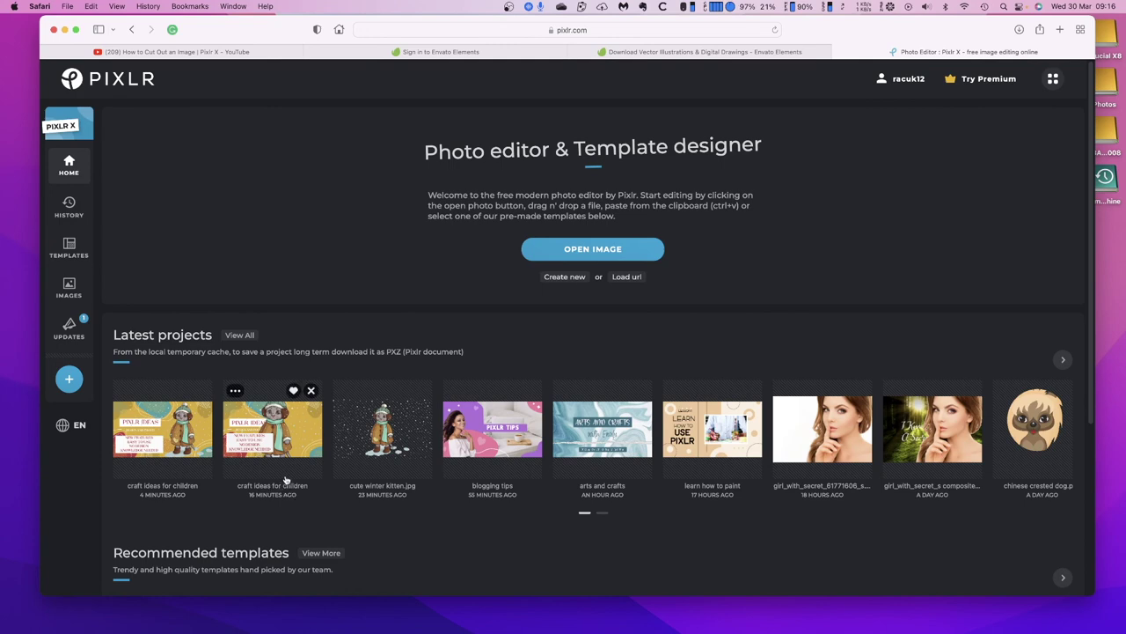
mouse_move(380, 451)
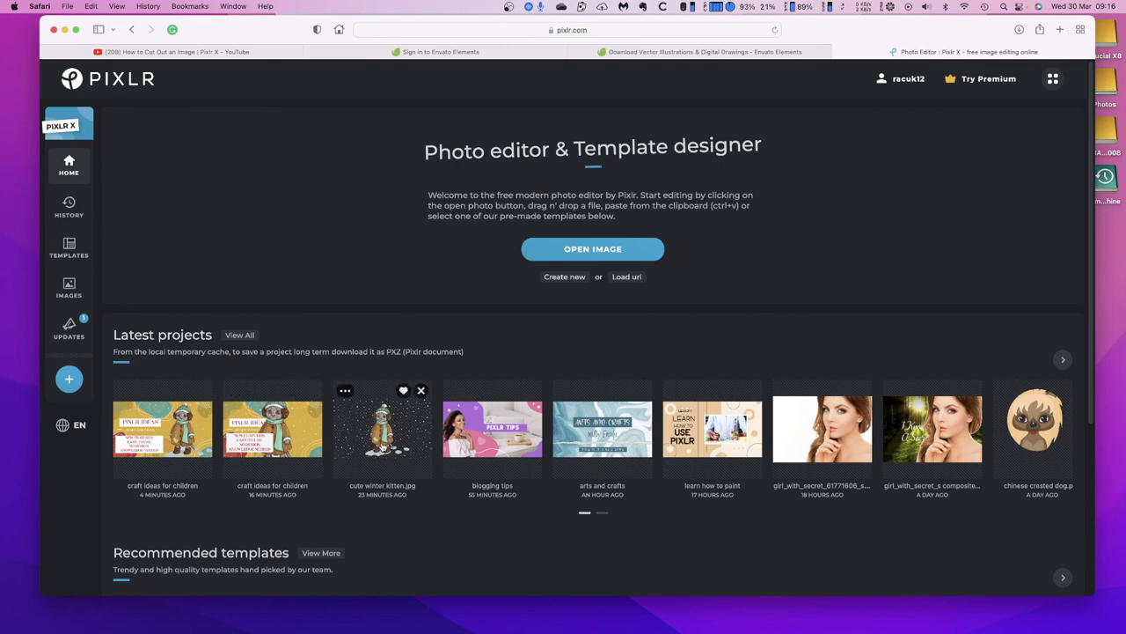
mouse_move(281, 435)
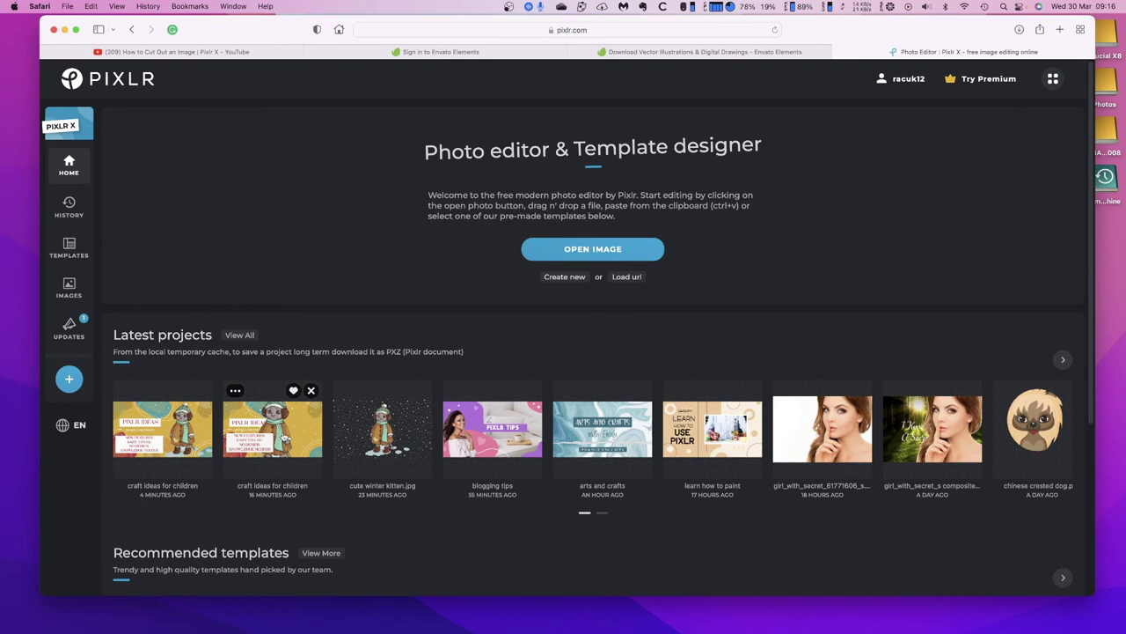
- Open the older craft ideas for children project, hide the cat layer and show the girl photo
left_click(283, 437)
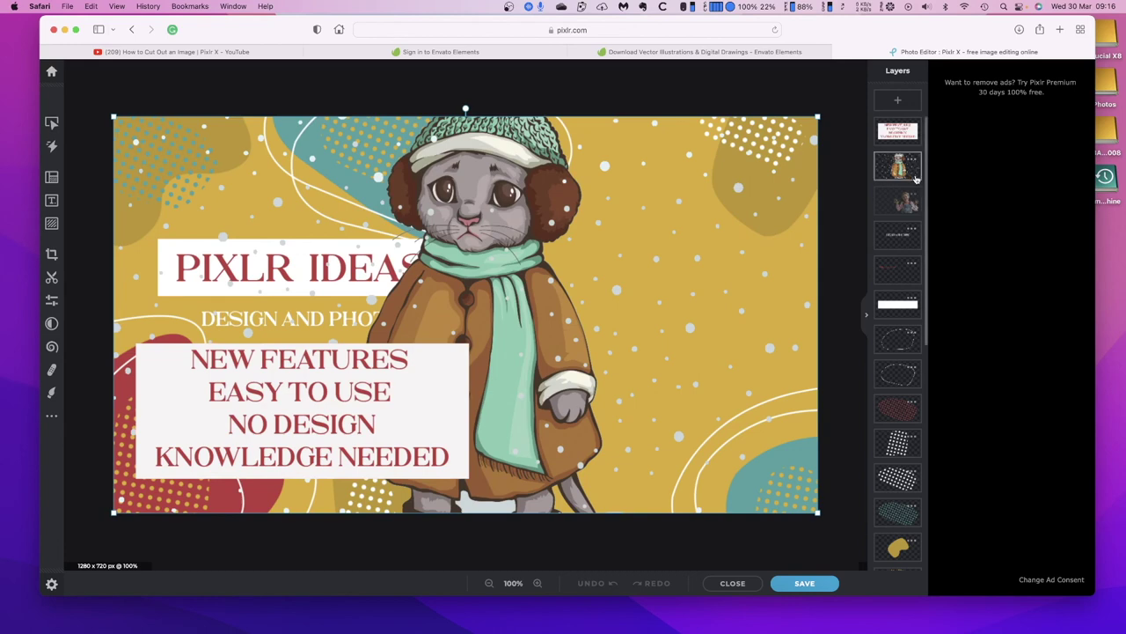
left_click(916, 172)
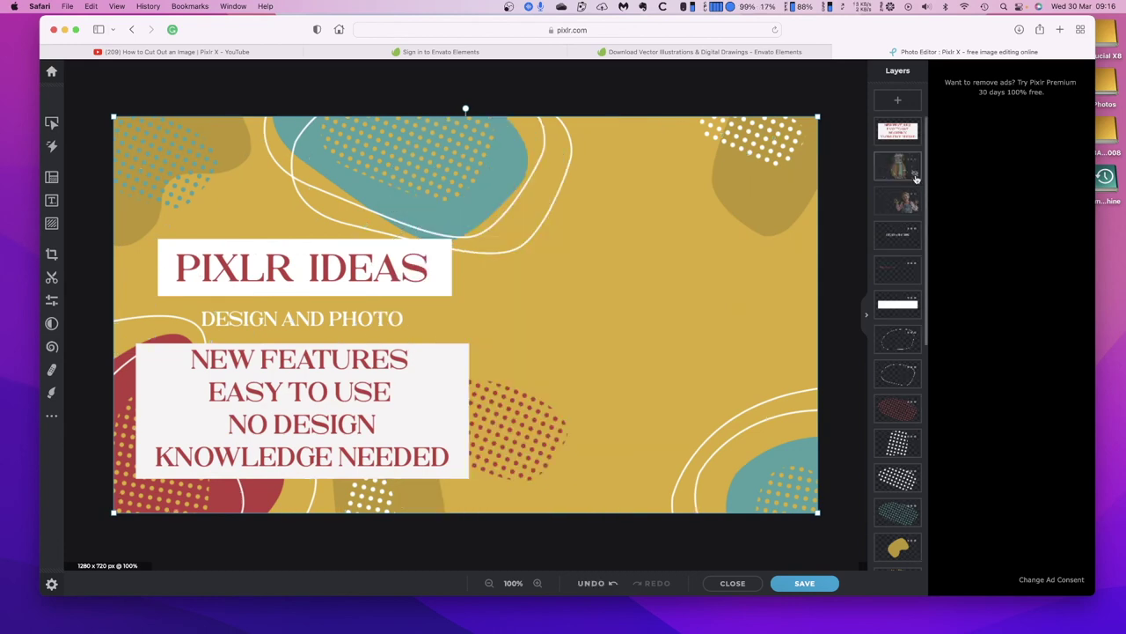
left_click(916, 179)
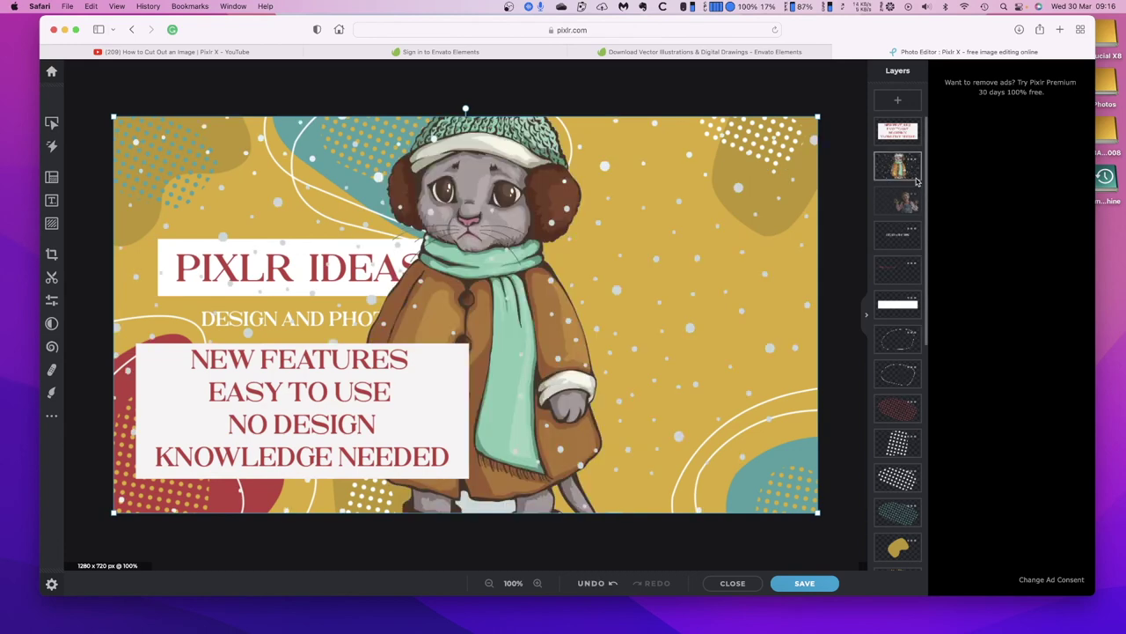
left_click(916, 178)
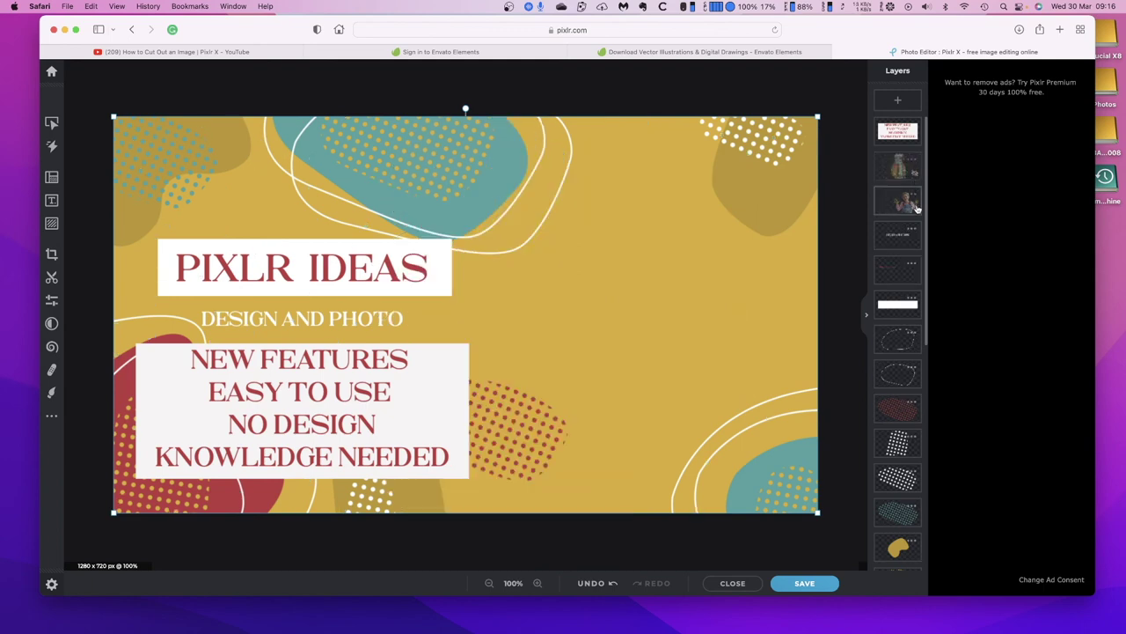
left_click(916, 209)
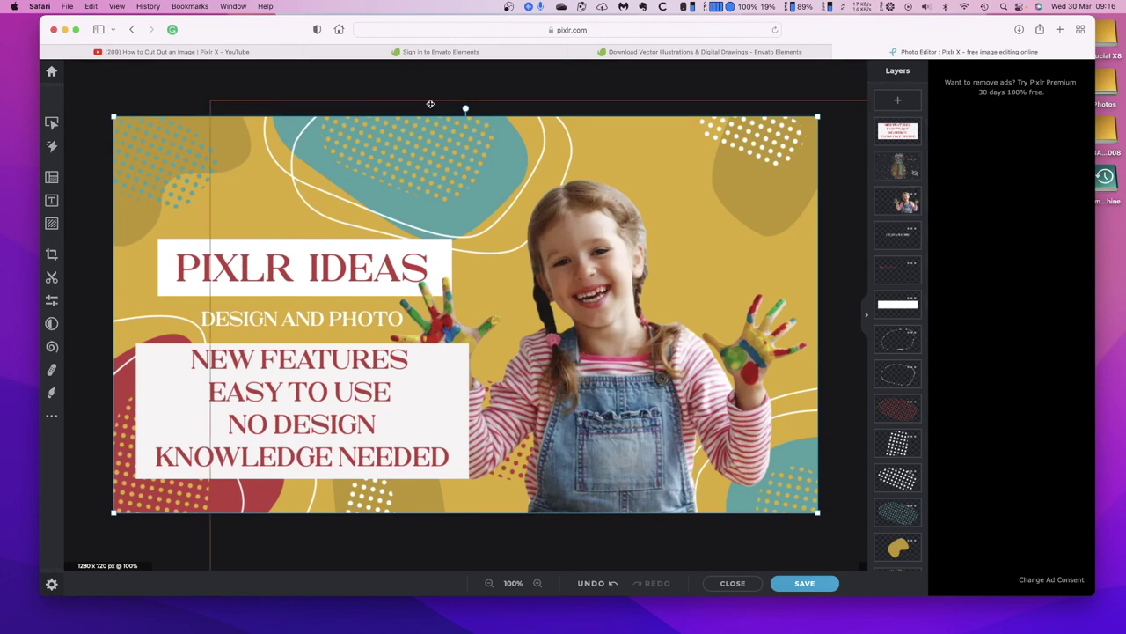
- Save the girl-photo design as a PXZ document named 'craft ideas for children', then return home
left_click(806, 584)
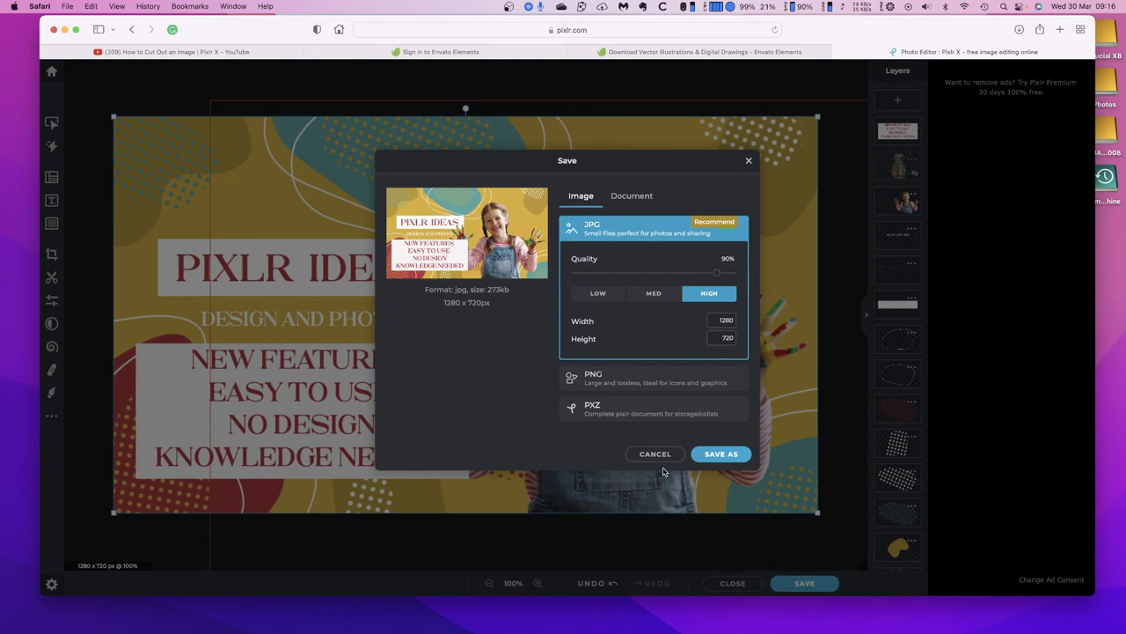
left_click(640, 417)
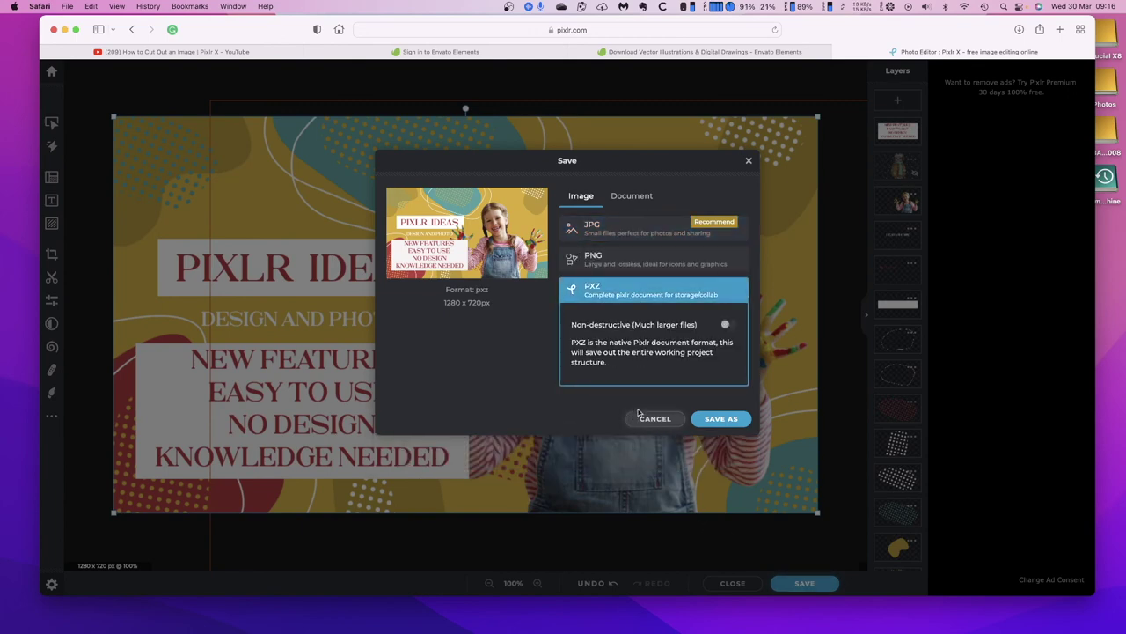
left_click(719, 420)
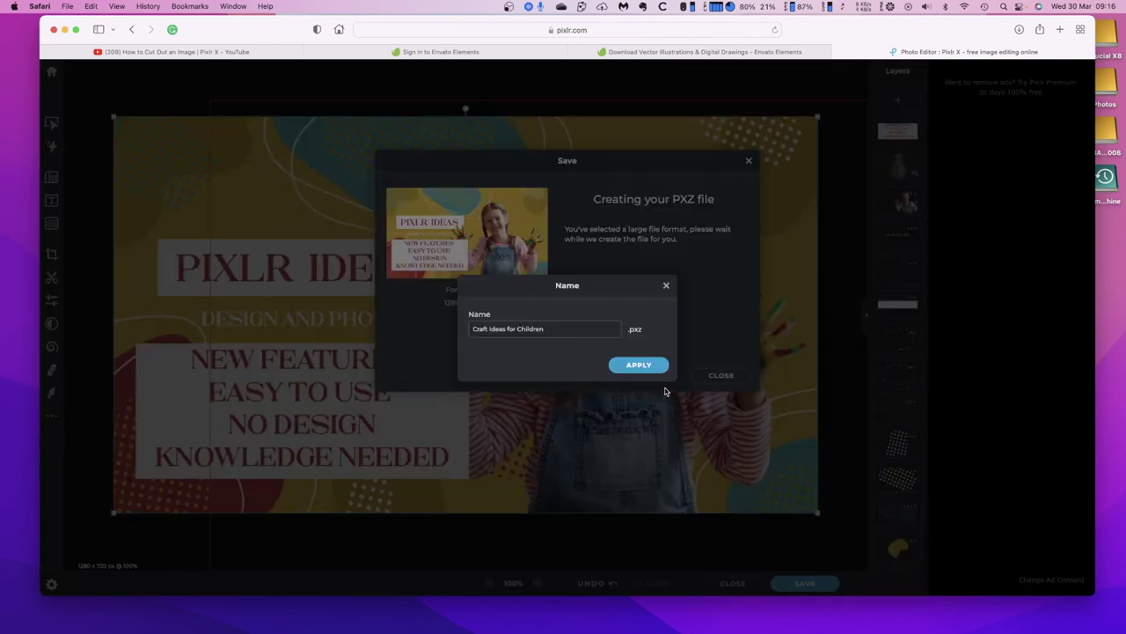
left_click(637, 366)
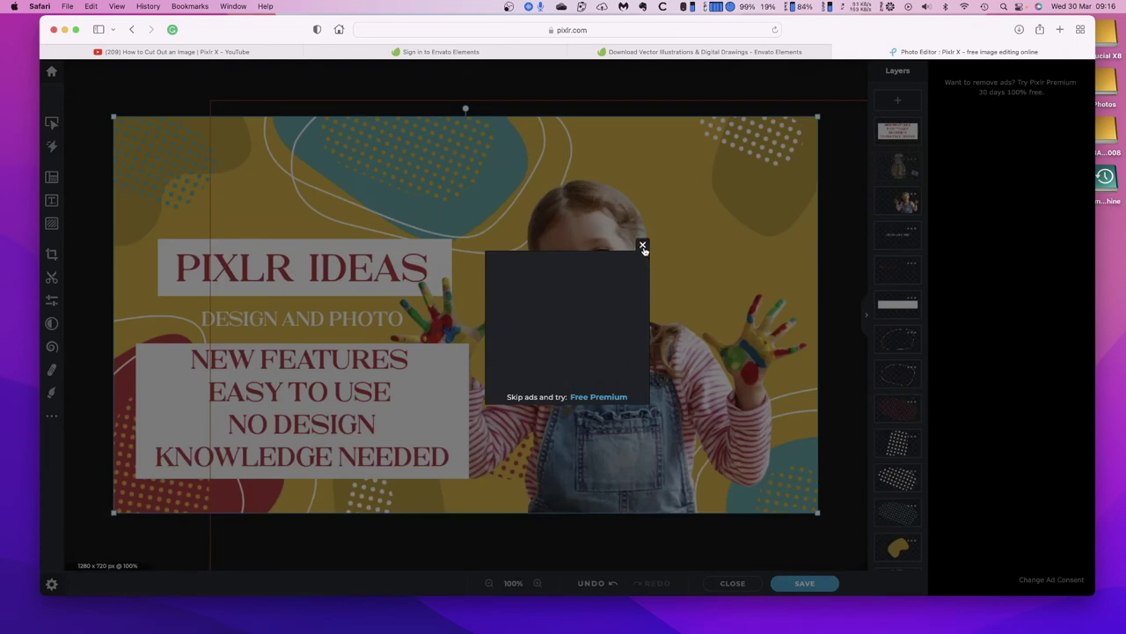
left_click(642, 245)
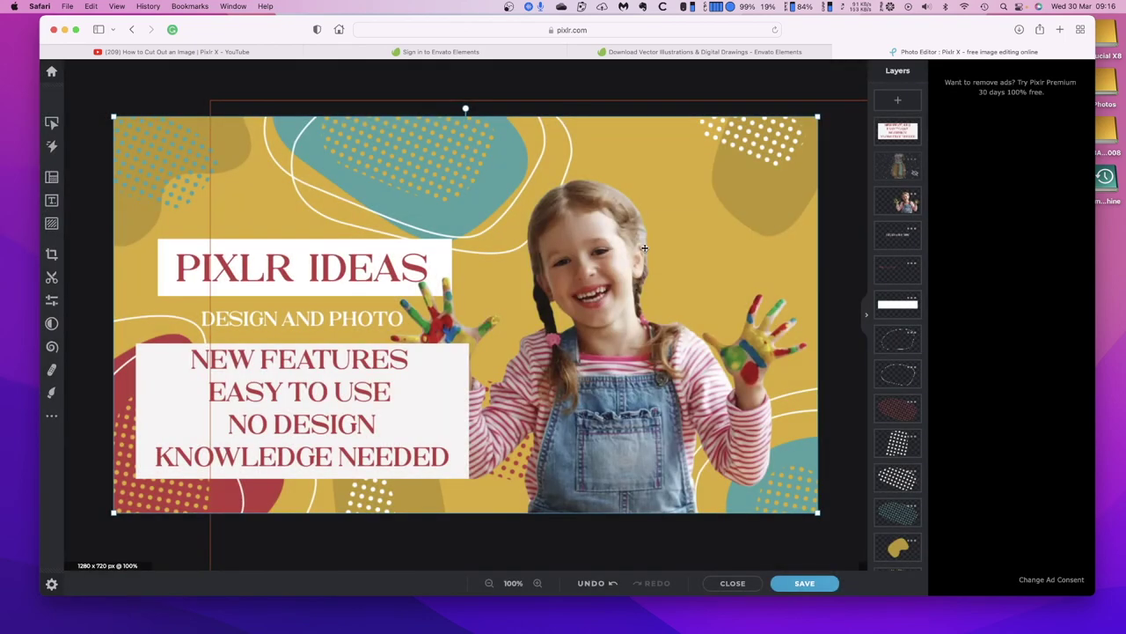
left_click(51, 73)
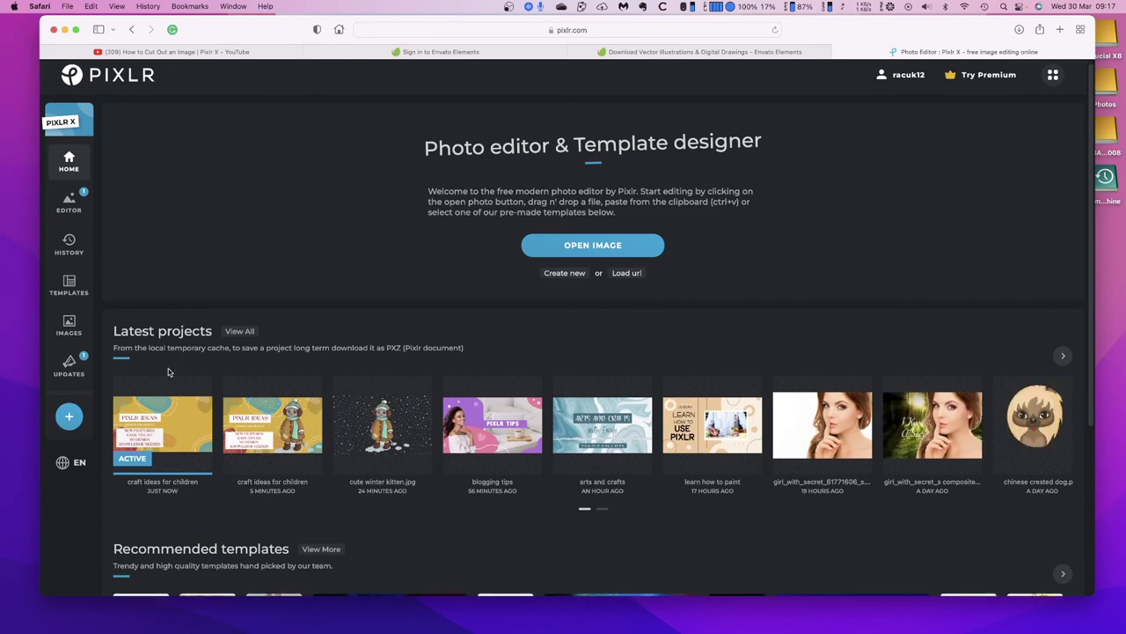
mouse_move(177, 433)
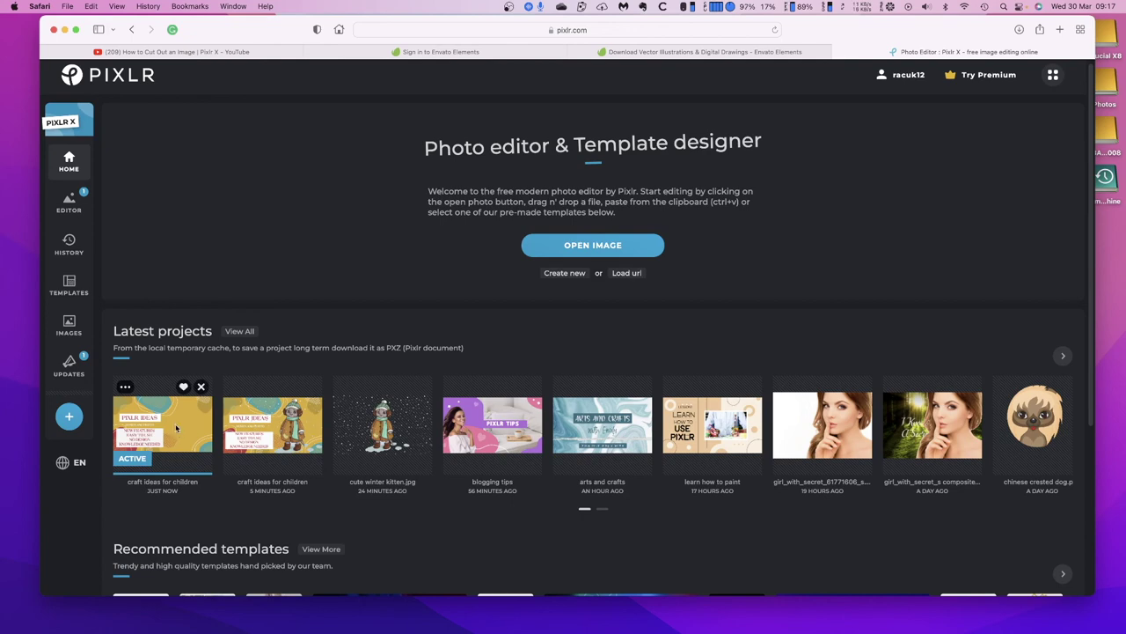
- Open the newest 'craft ideas for children' project and close it from the editor
left_click(175, 427)
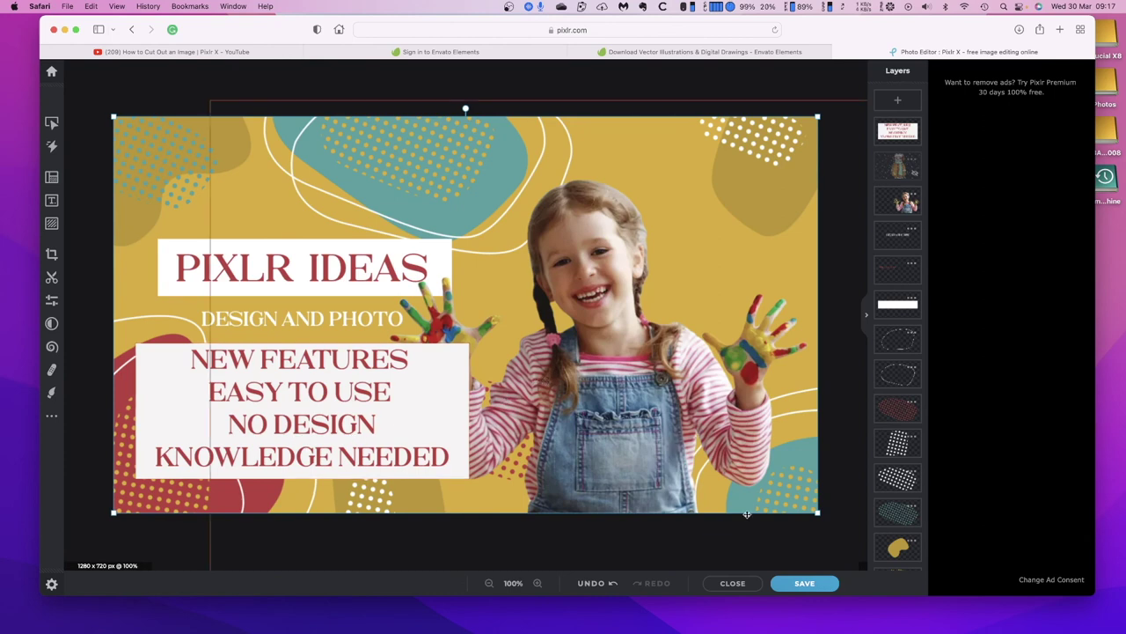
left_click(733, 583)
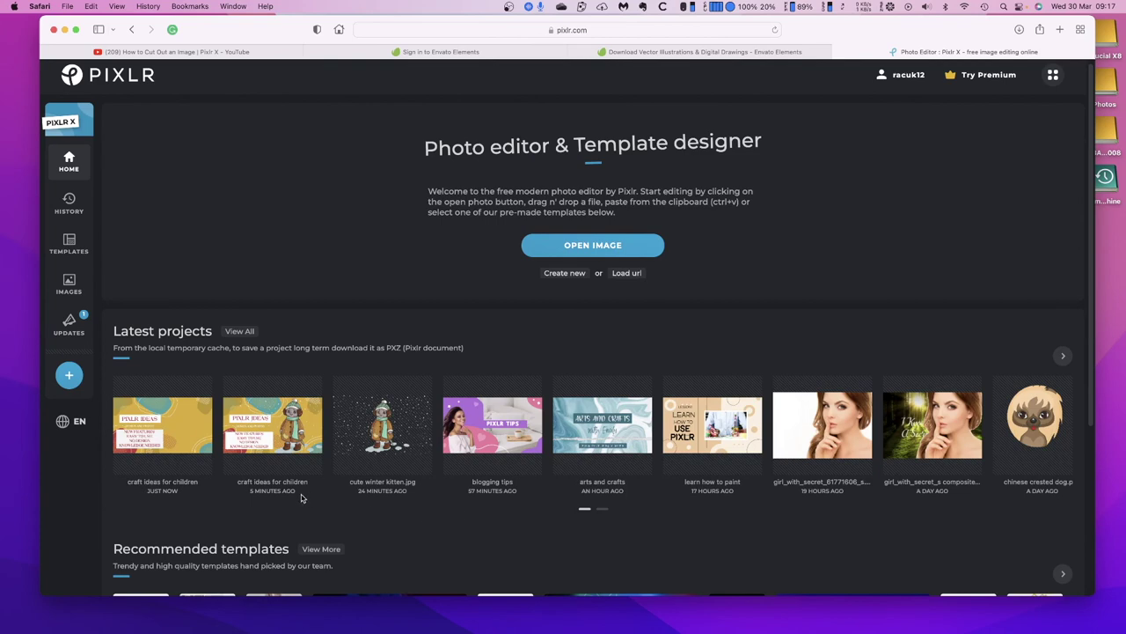
mouse_move(300, 498)
mouse_move(178, 424)
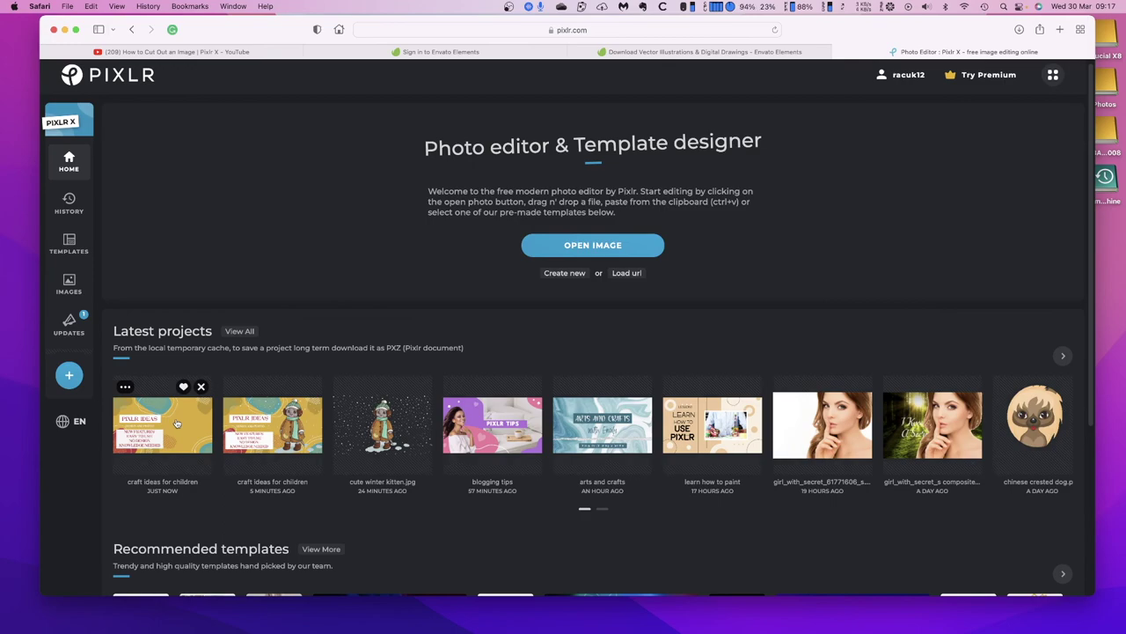